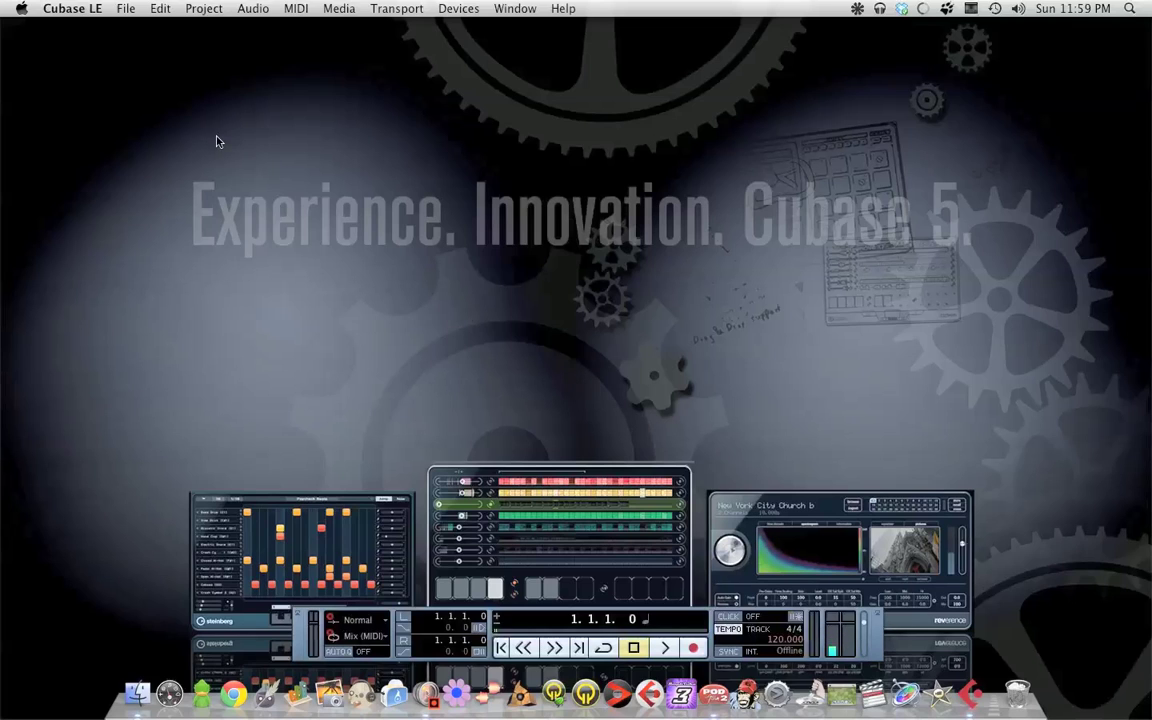
Create a new empty project, Untitled1, from the Empty template in the chosen project folder.
click(125, 8)
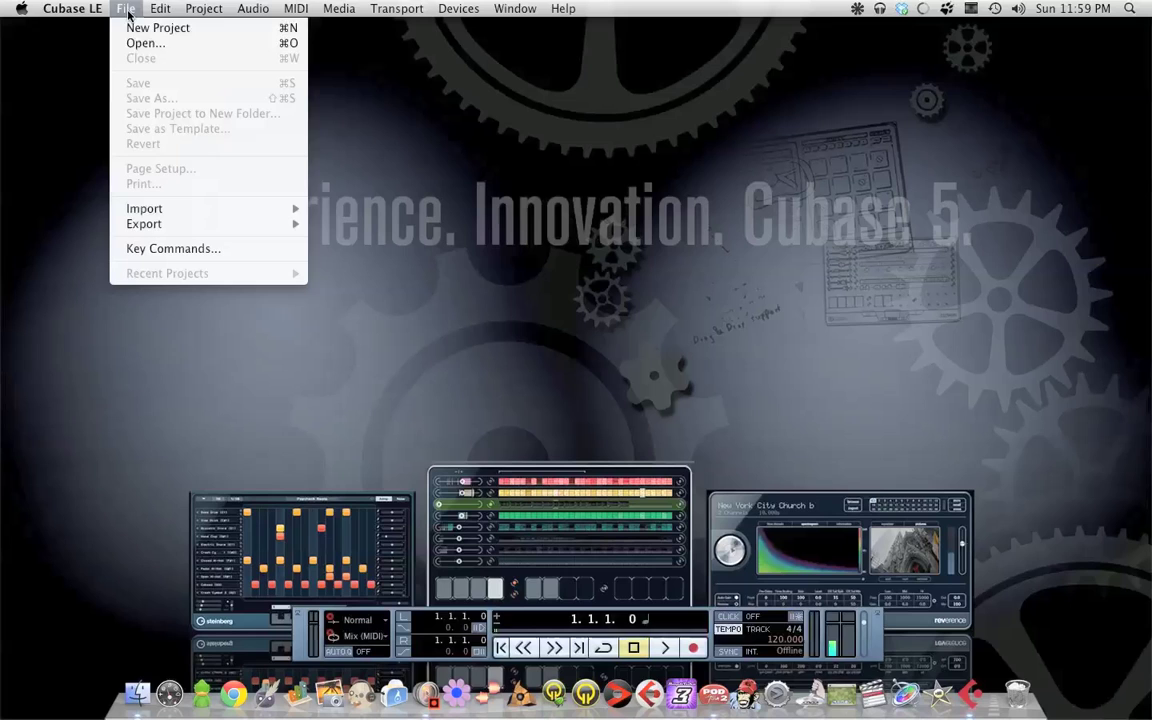
click(135, 28)
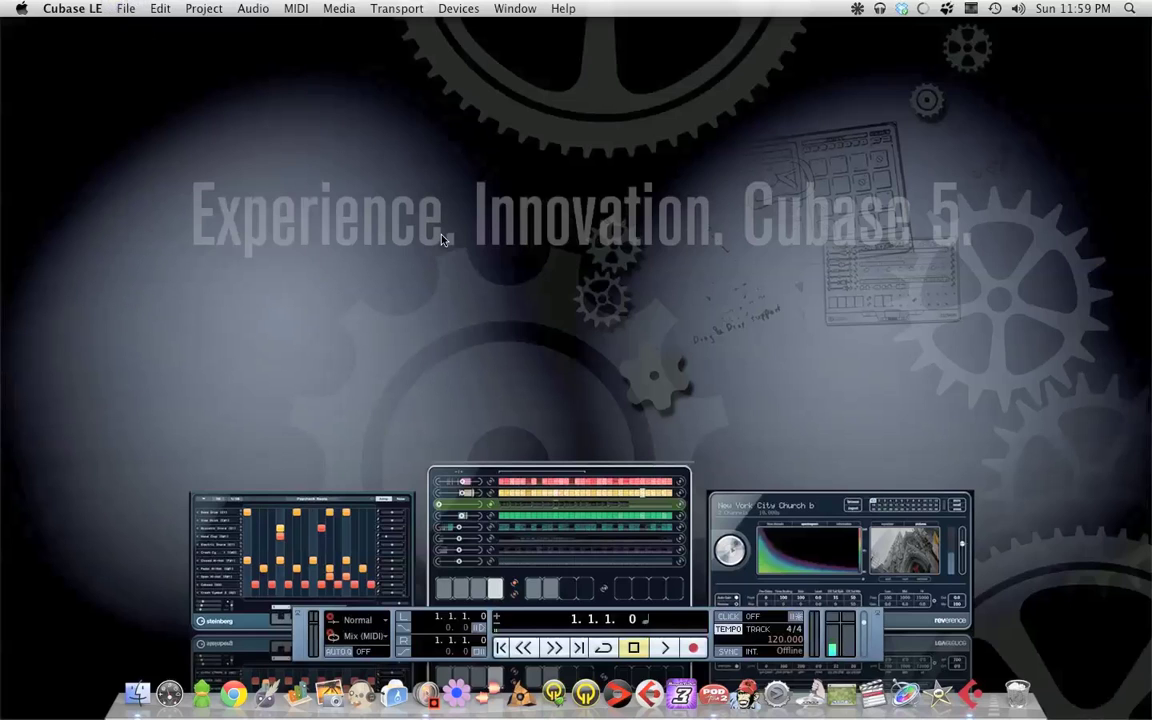
click(125, 8)
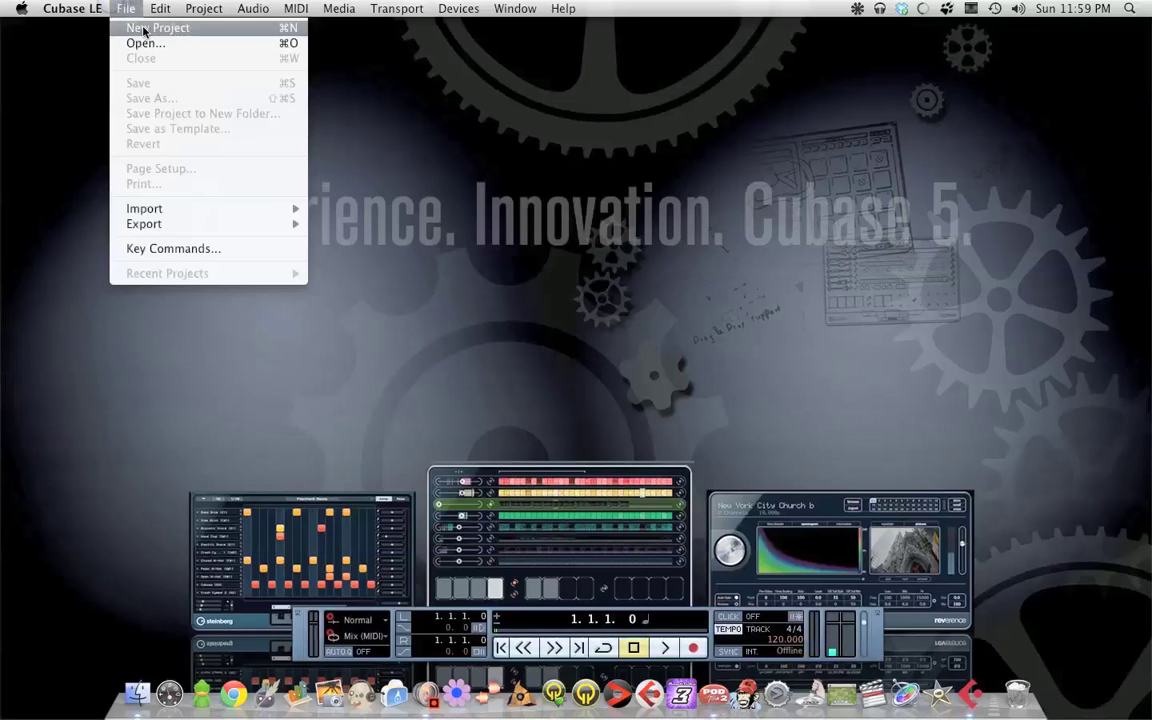
click(140, 28)
click(655, 463)
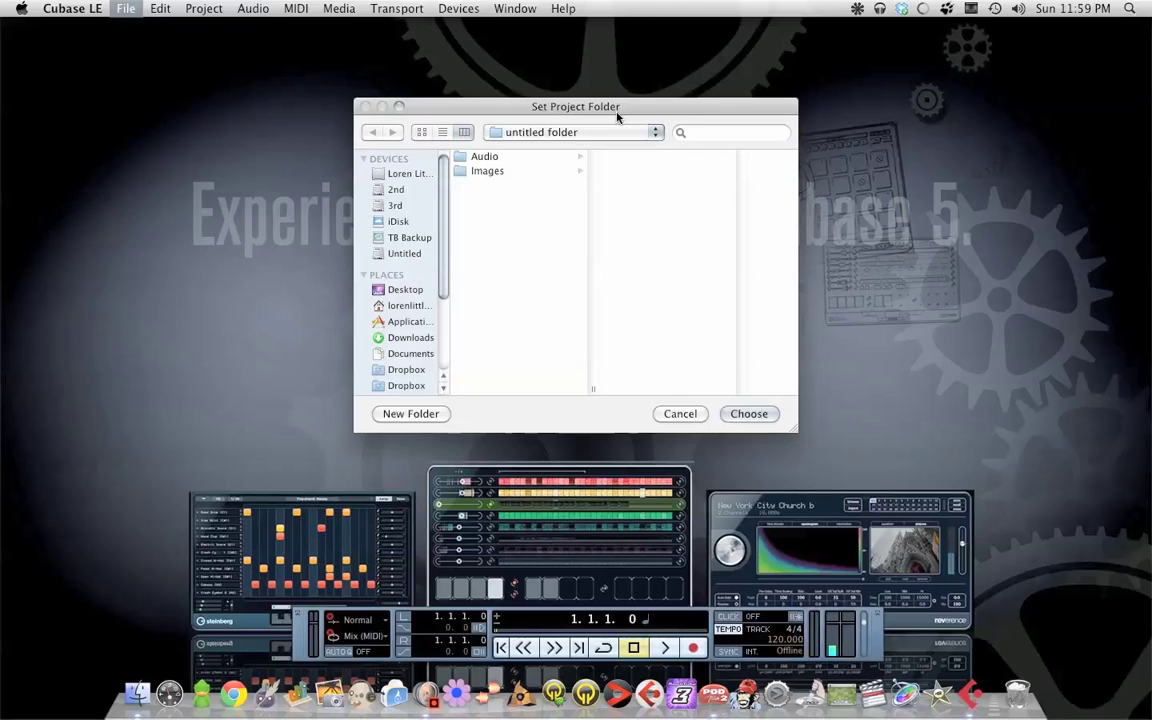
click(724, 418)
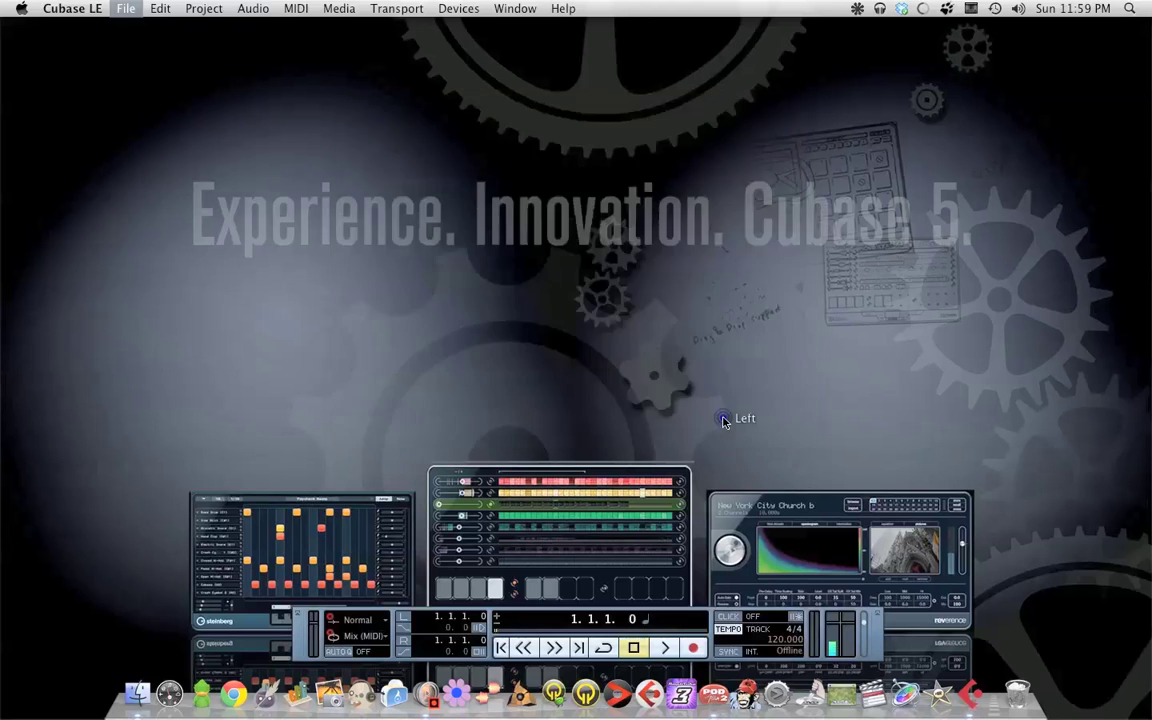
double_click(566, 27)
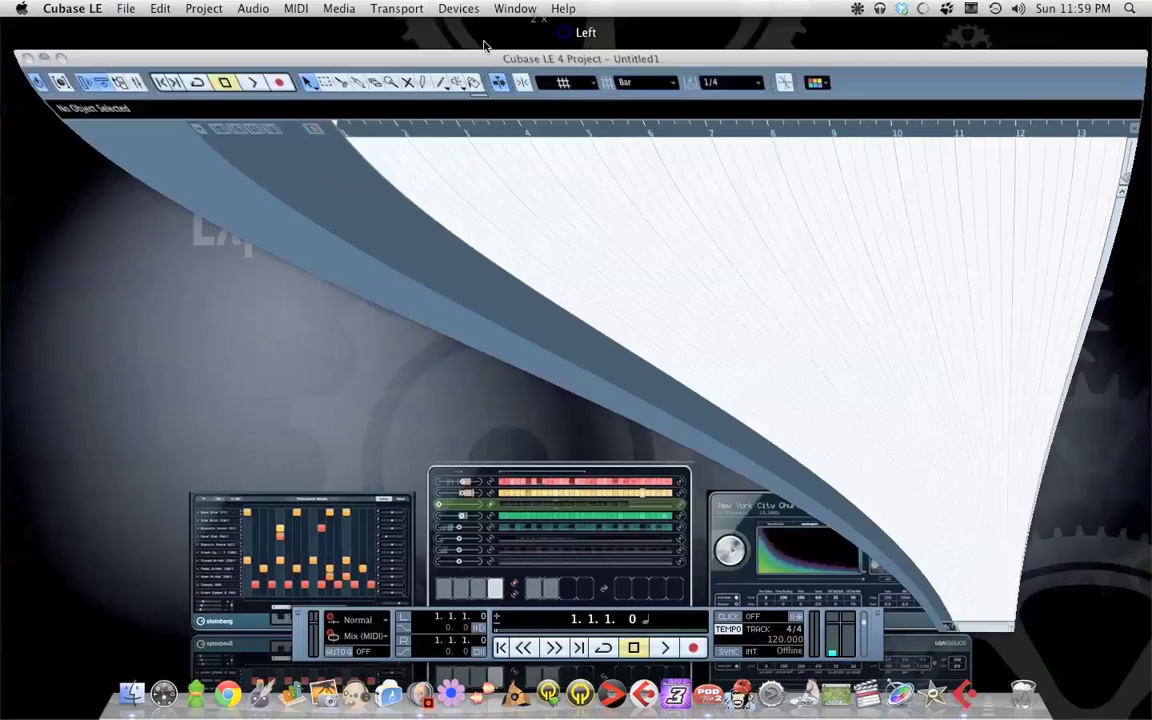
click(1003, 692)
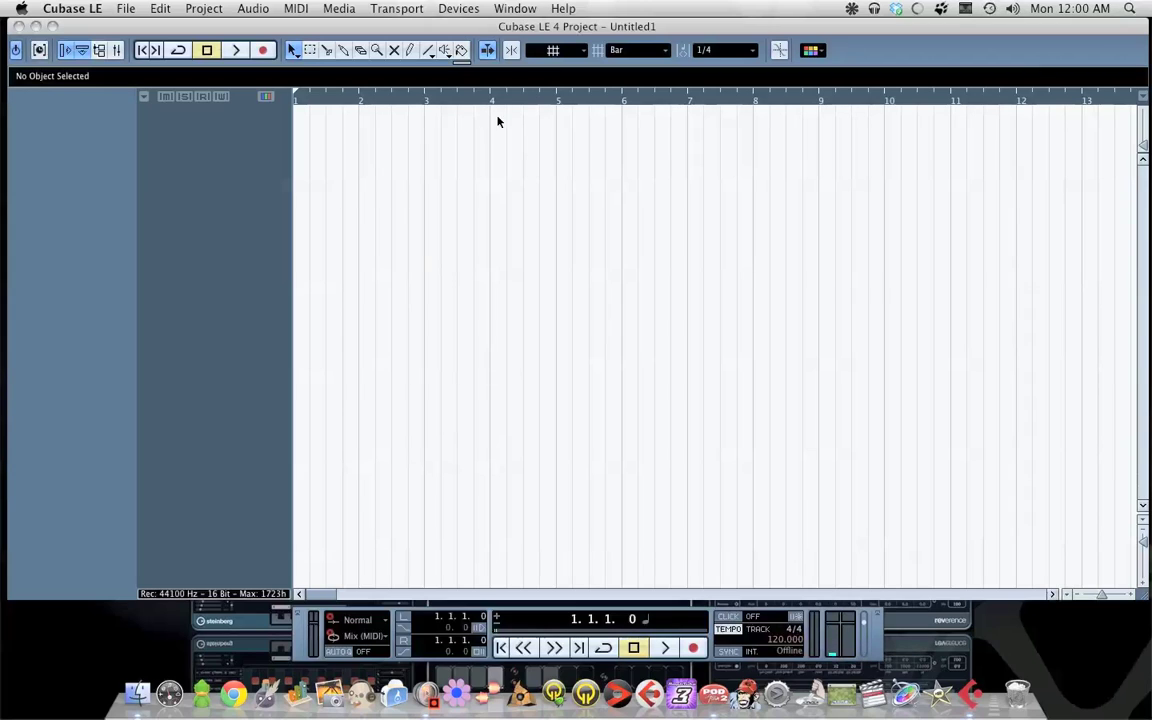
Change the VST Audio System ASIO driver from TonePort UX2 to Soundflower (2ch) in Device Setup.
click(536, 36)
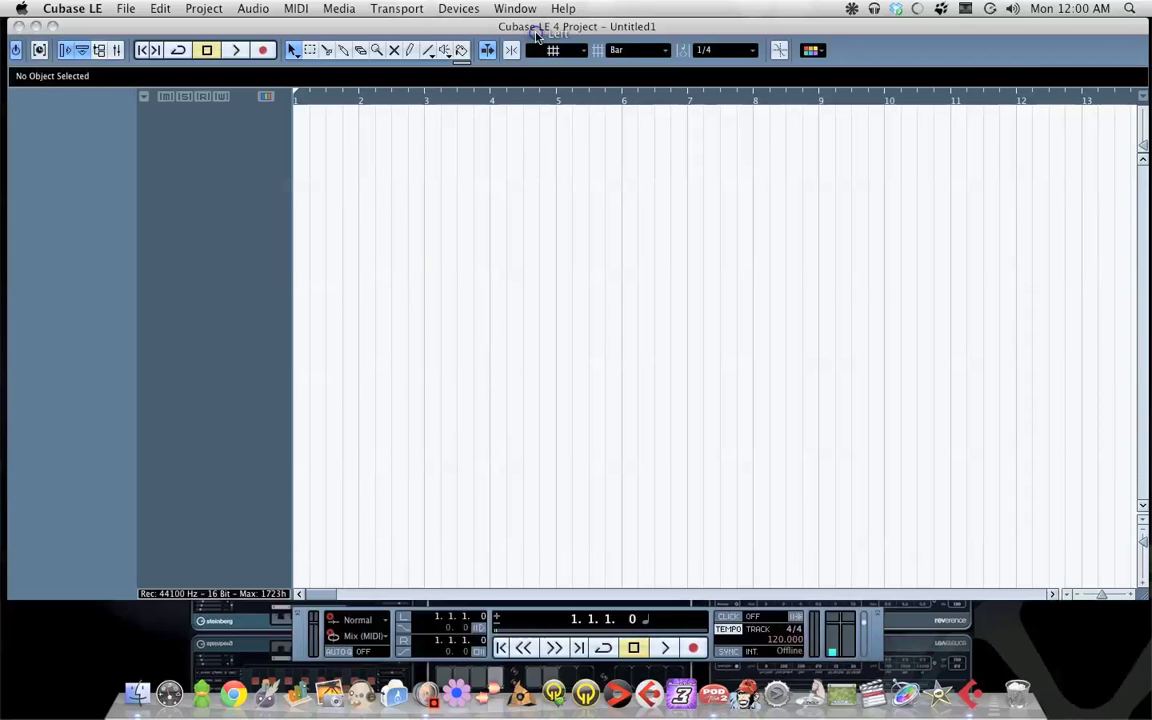
click(470, 9)
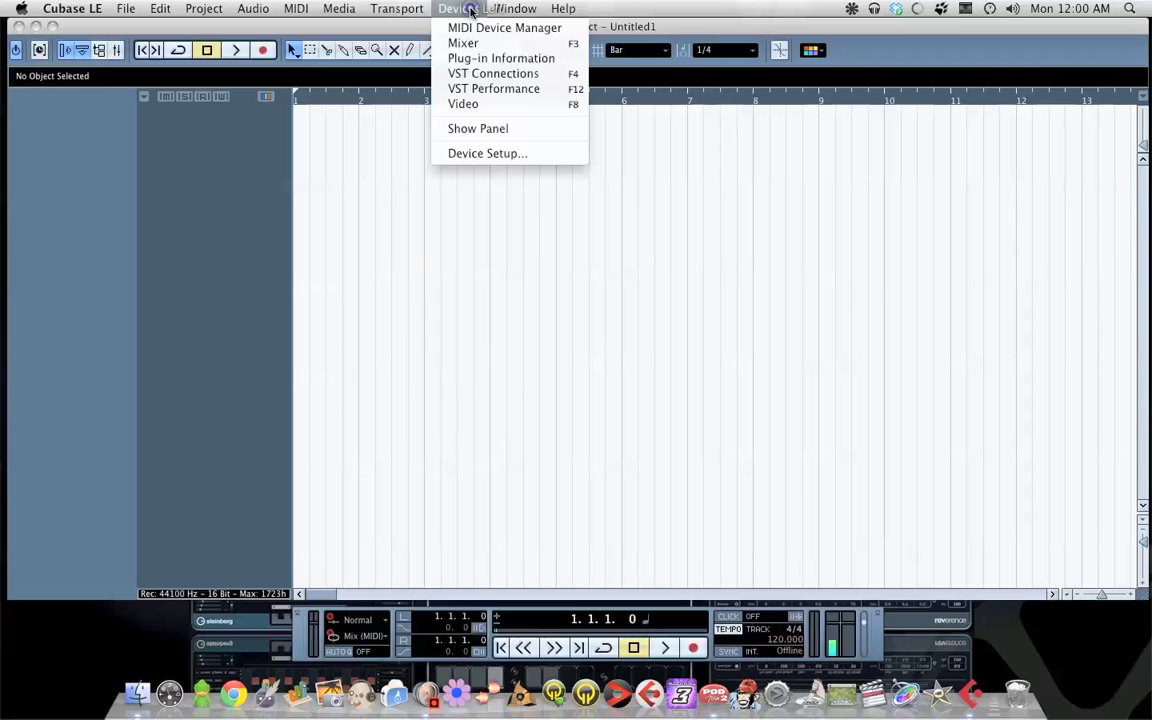
click(532, 154)
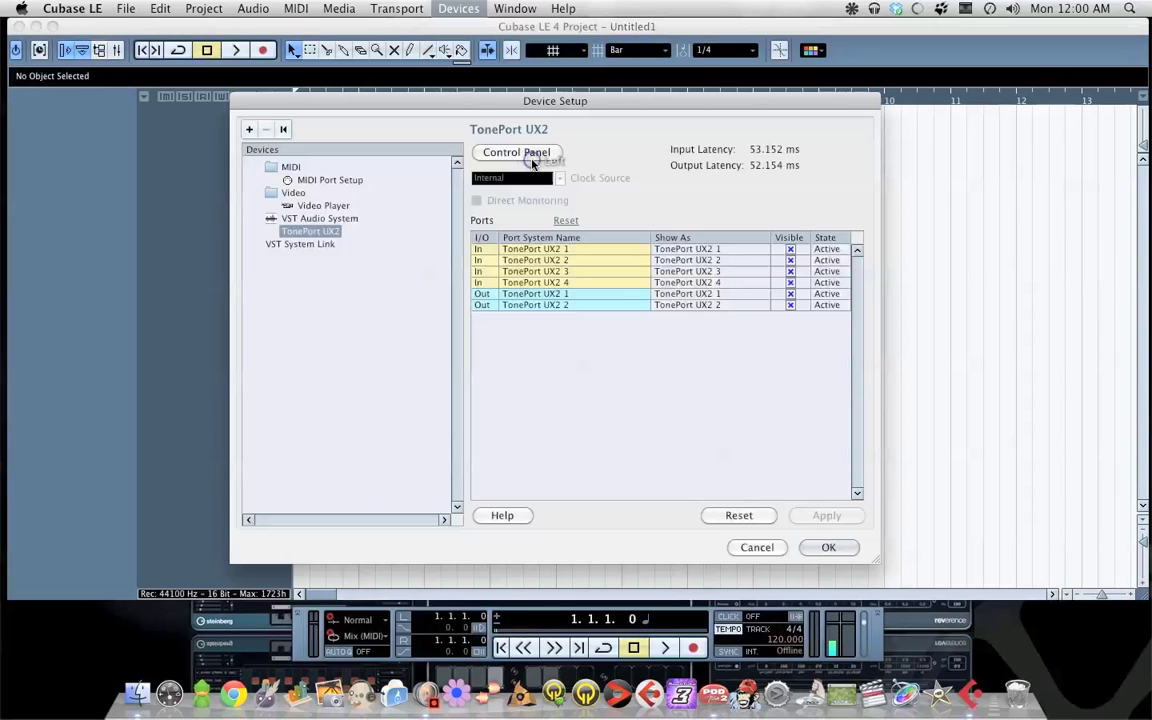
click(336, 220)
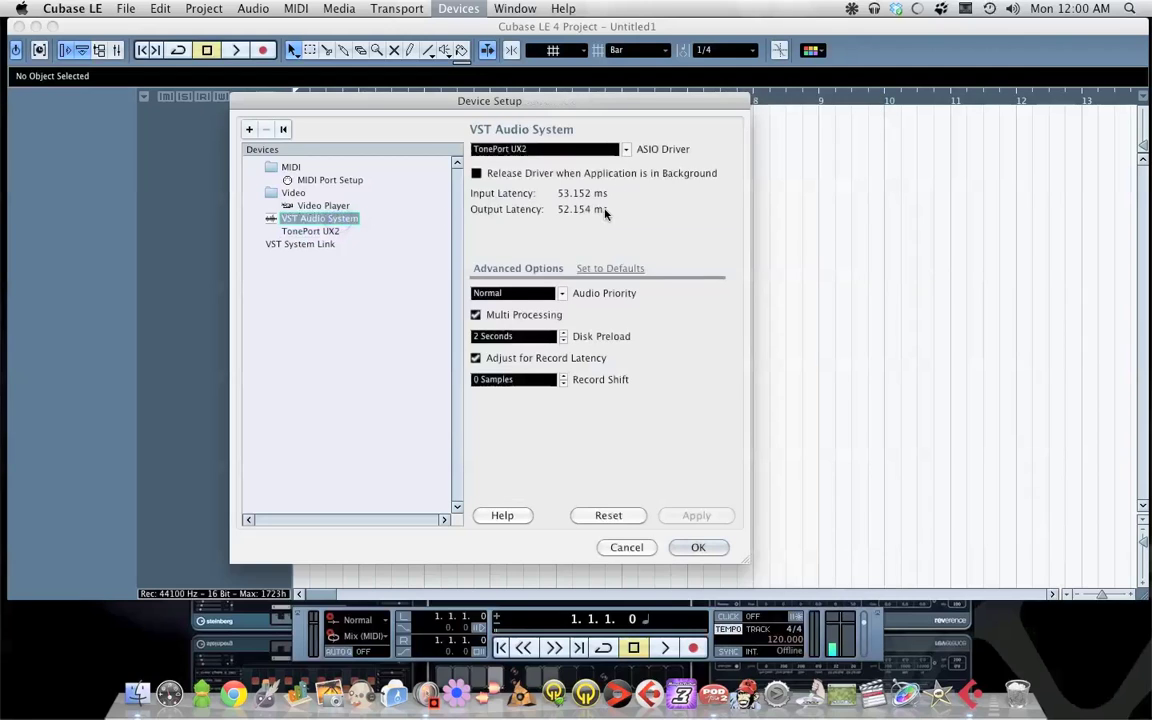
click(626, 149)
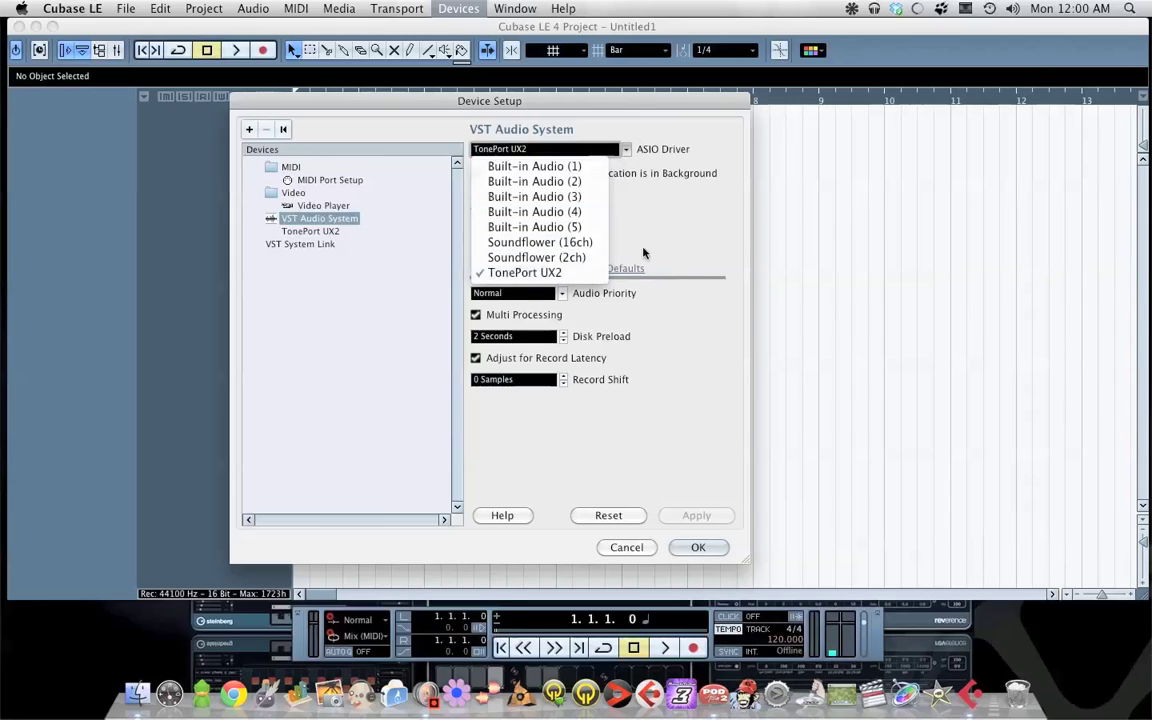
click(588, 258)
click(733, 219)
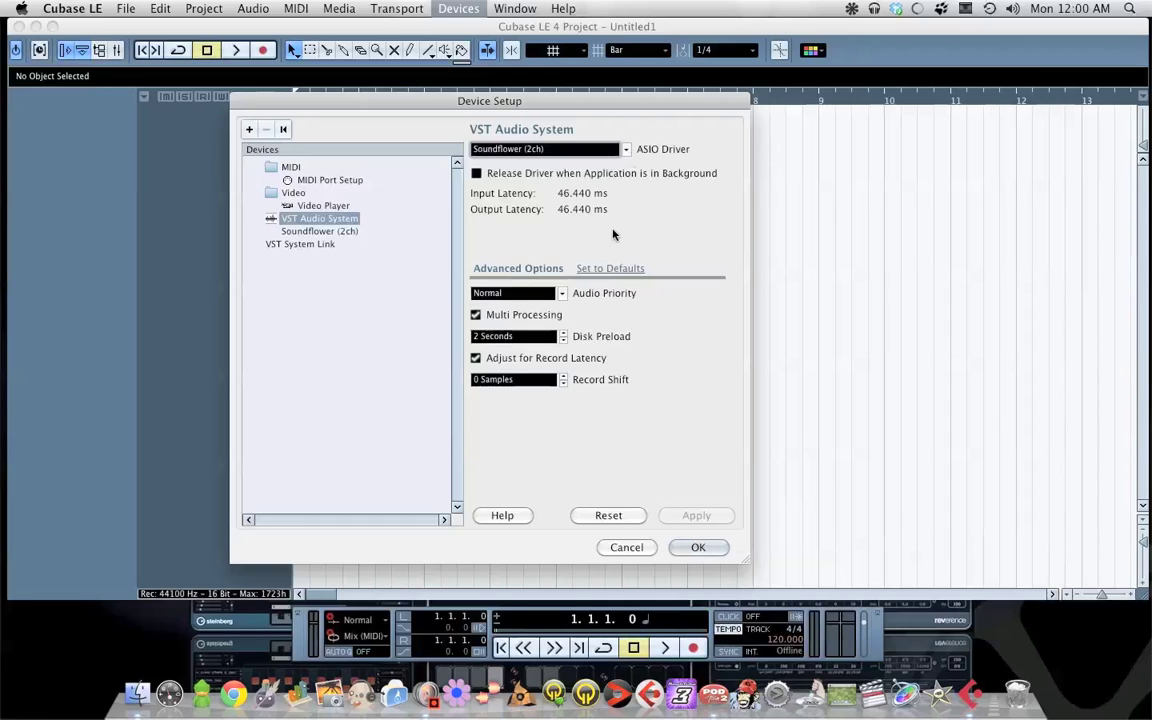
click(621, 149)
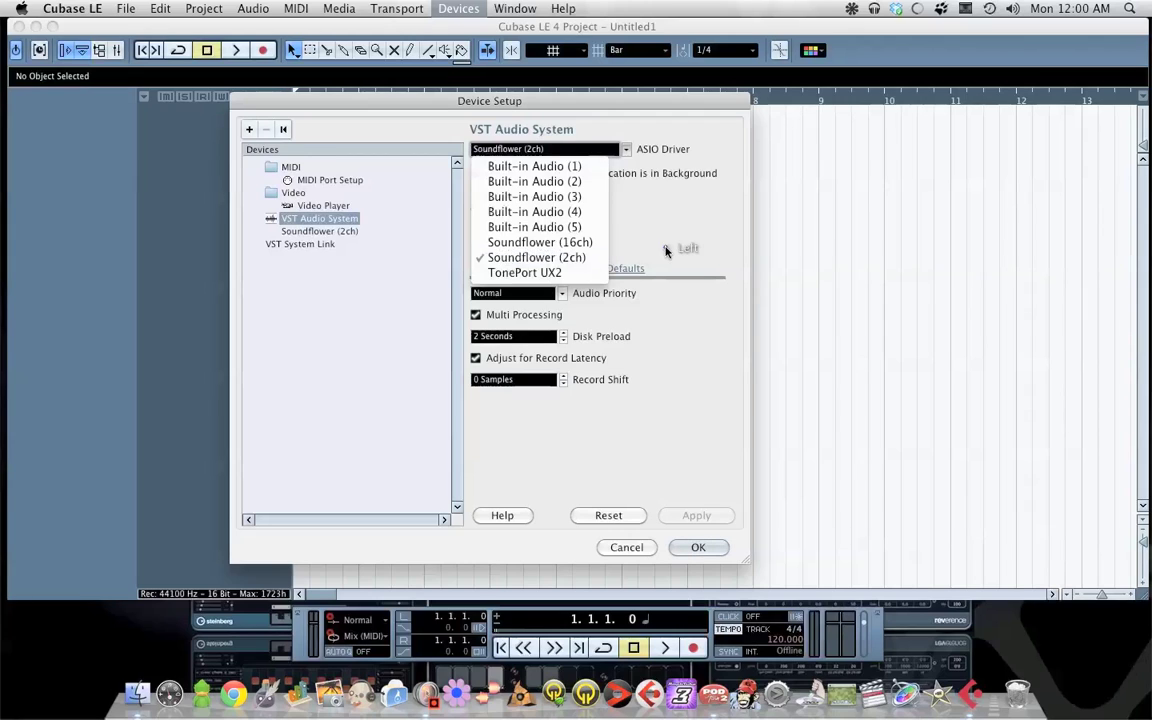
click(672, 250)
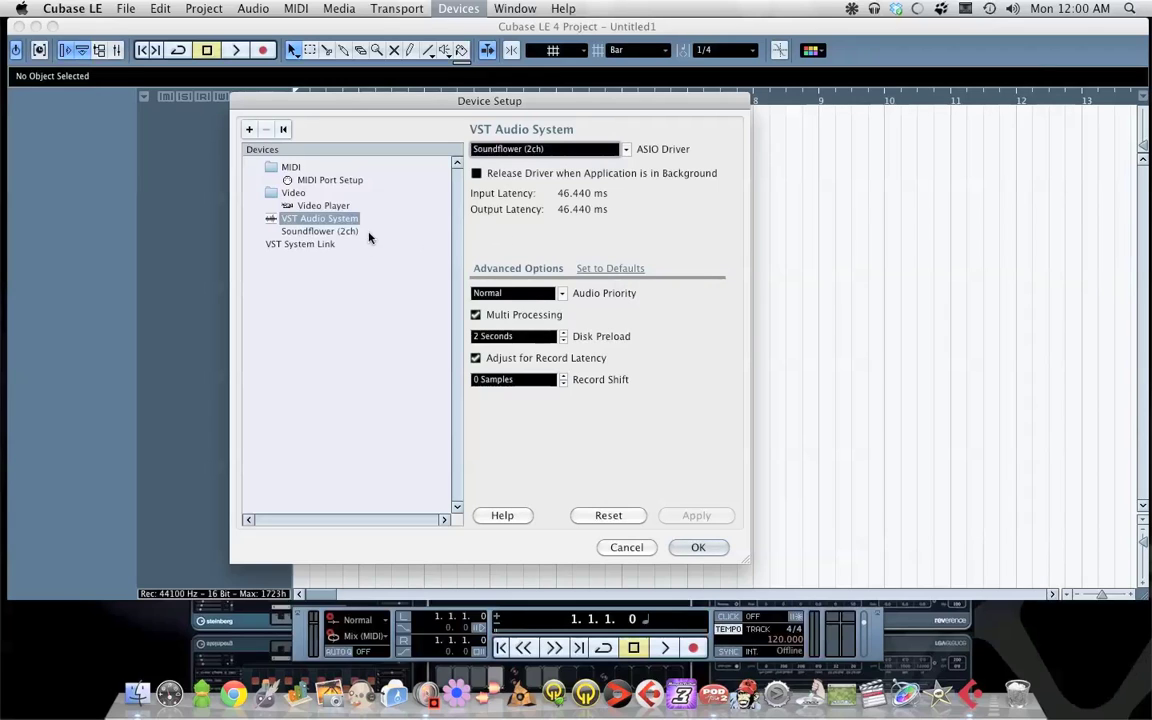
Confirm the Soundflower (2ch) buffer size stays at 2048 and close Device Setup with OK.
click(341, 232)
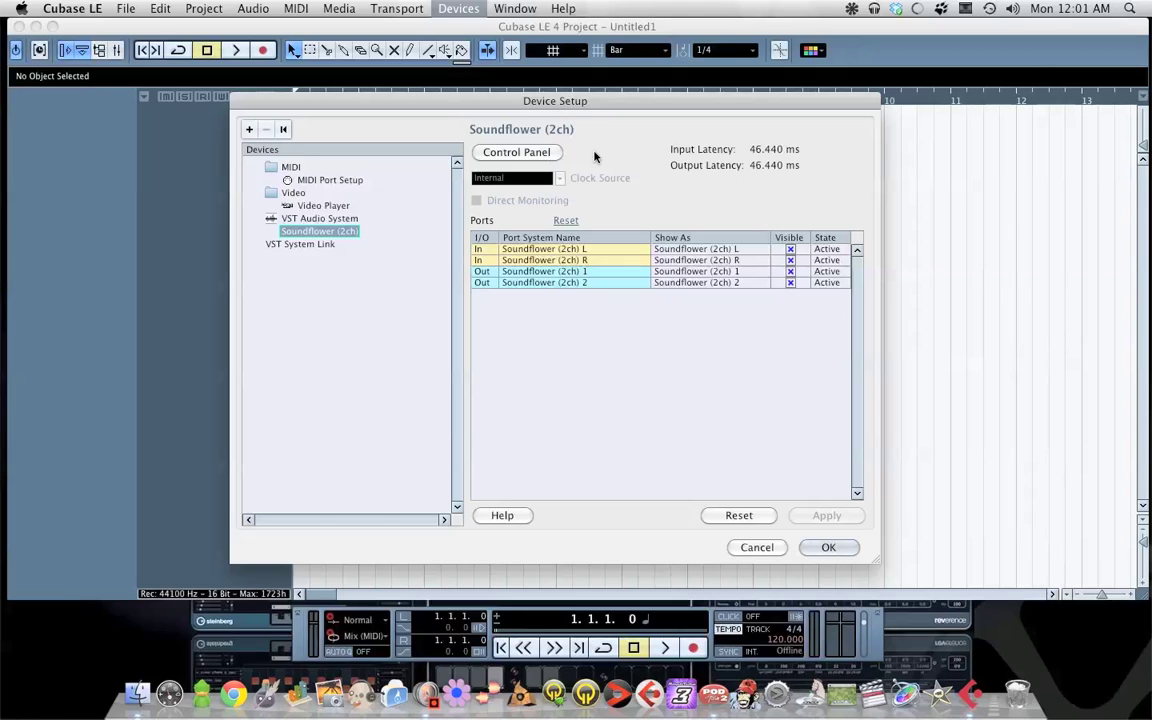
click(527, 152)
drag(571, 305, 608, 250)
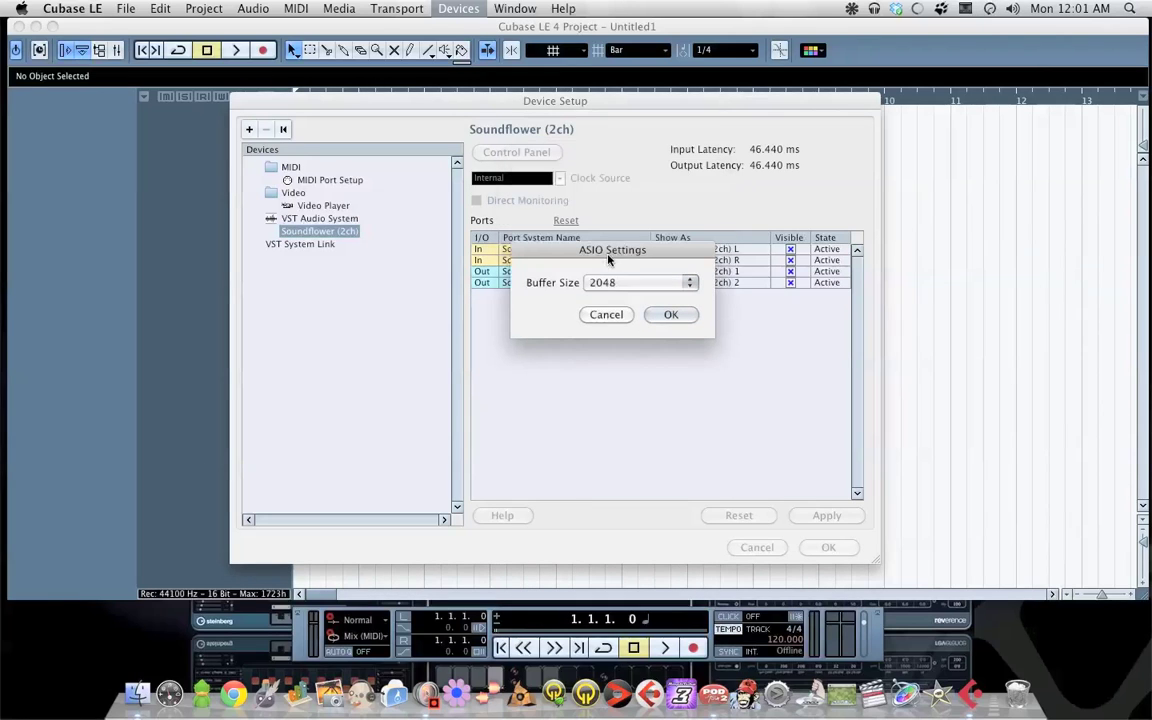
click(676, 283)
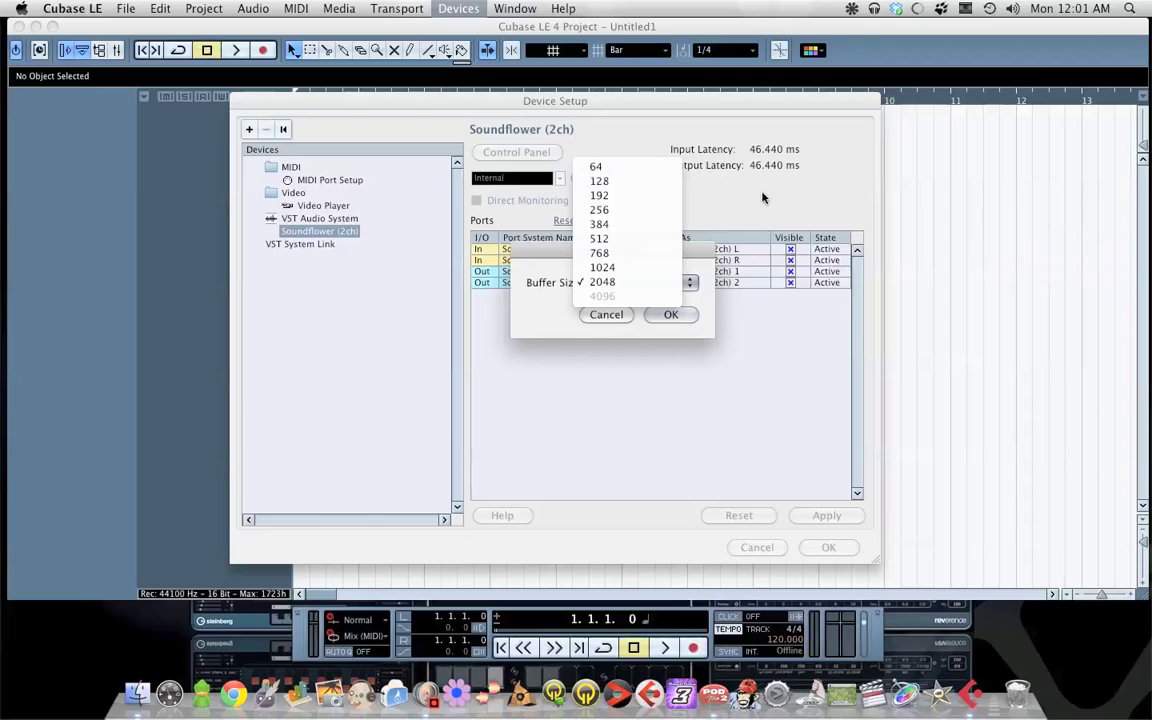
click(688, 178)
click(675, 315)
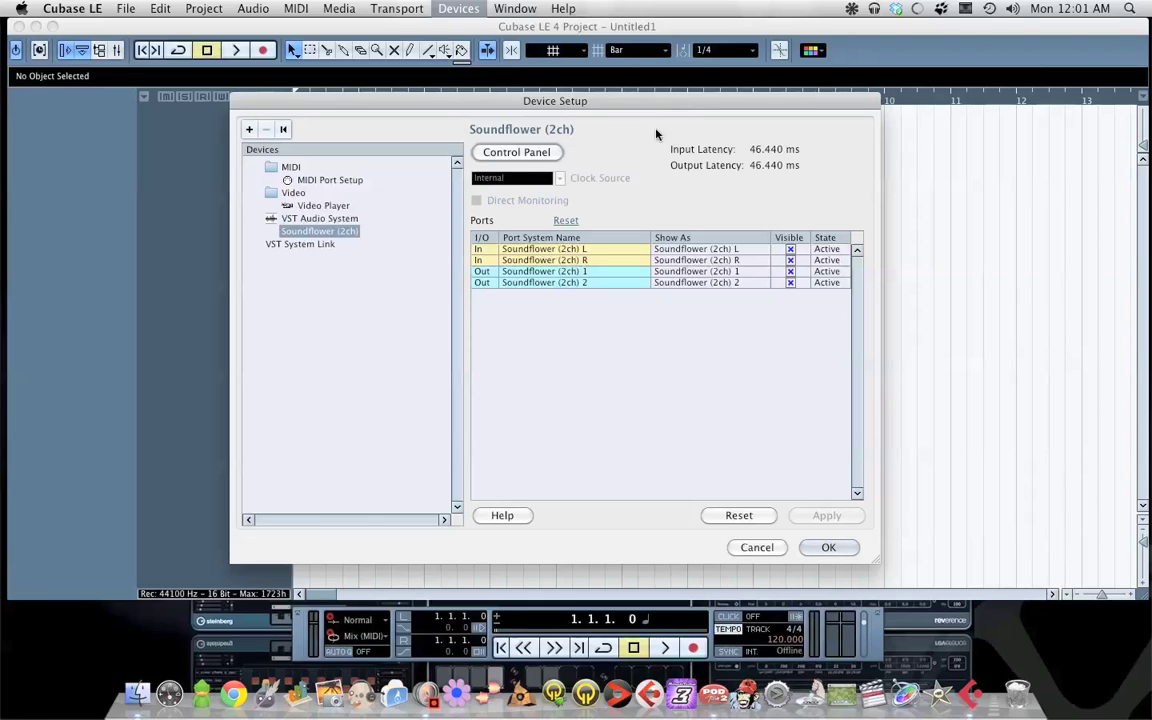
click(540, 154)
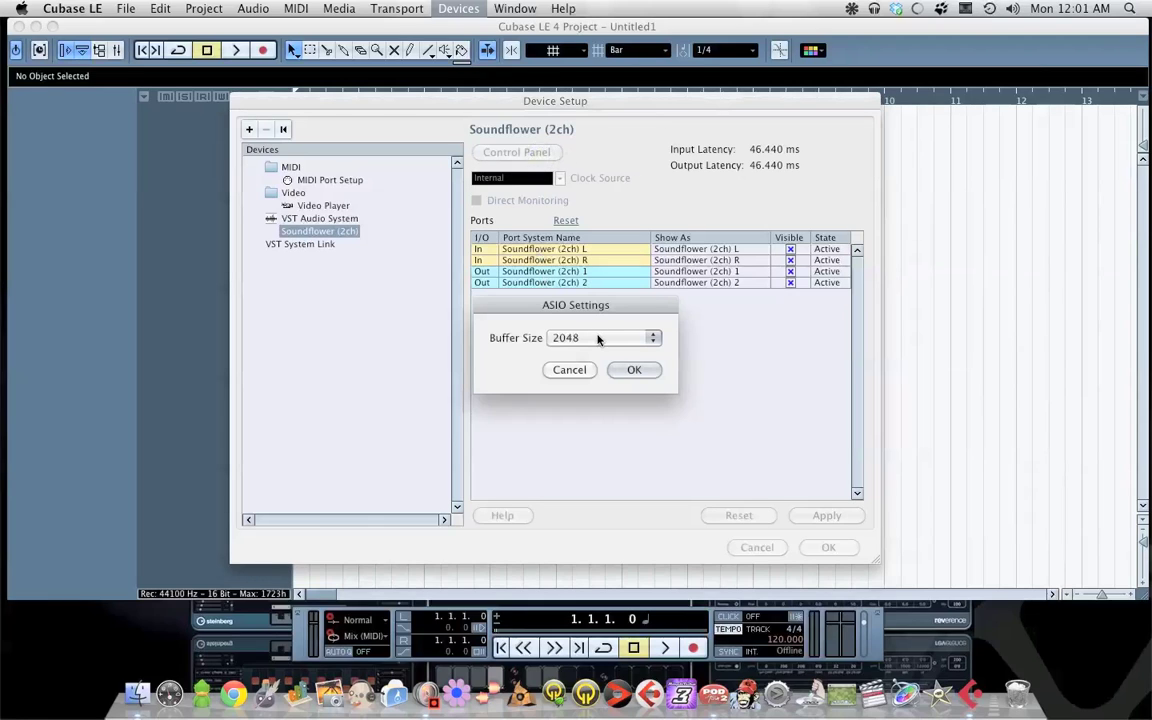
click(585, 368)
click(650, 206)
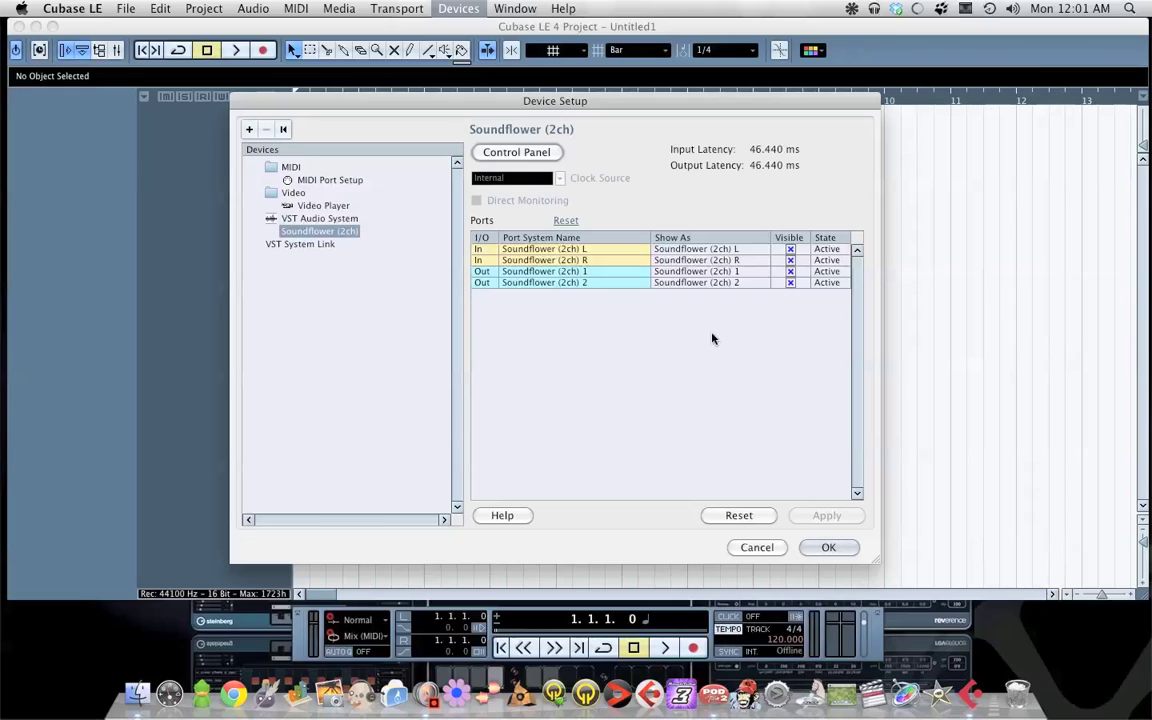
click(828, 548)
Open the VST Connections window on its Inputs page.
click(828, 549)
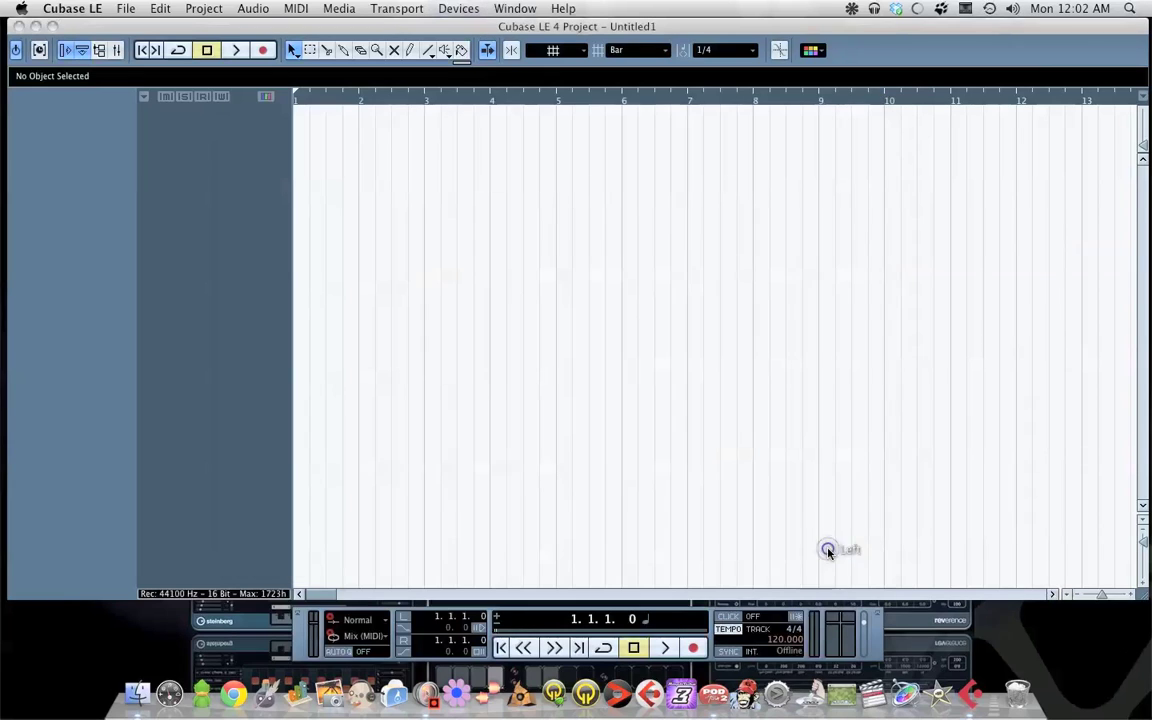
click(470, 8)
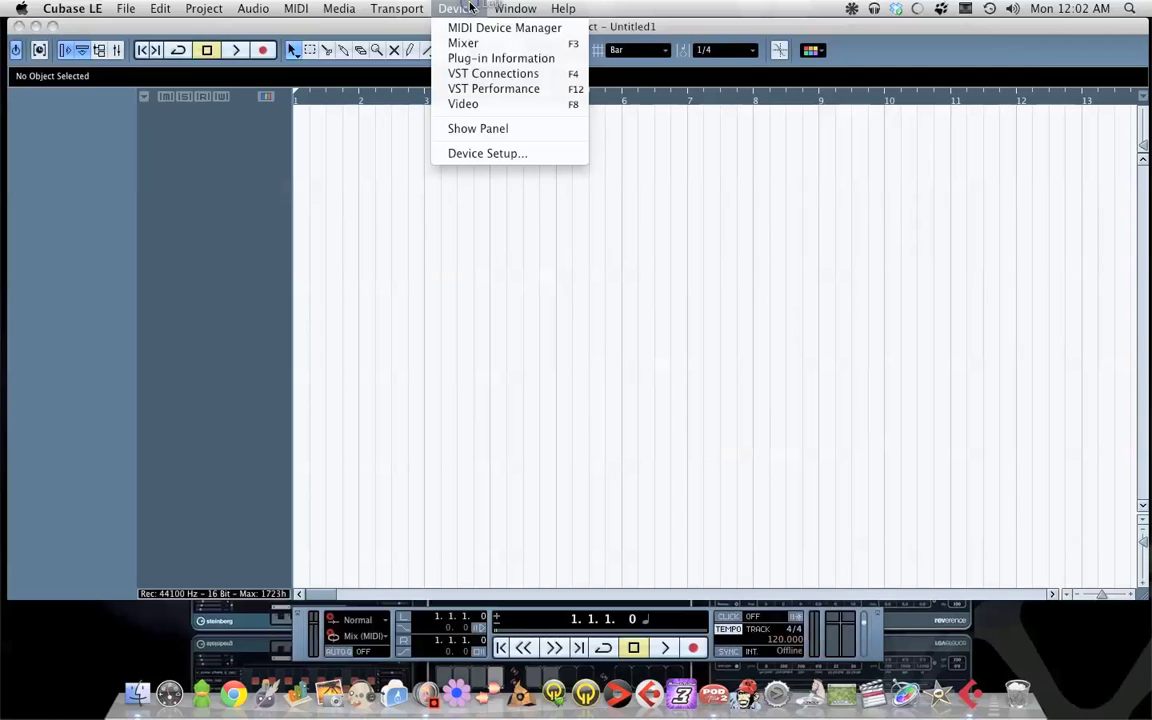
click(511, 75)
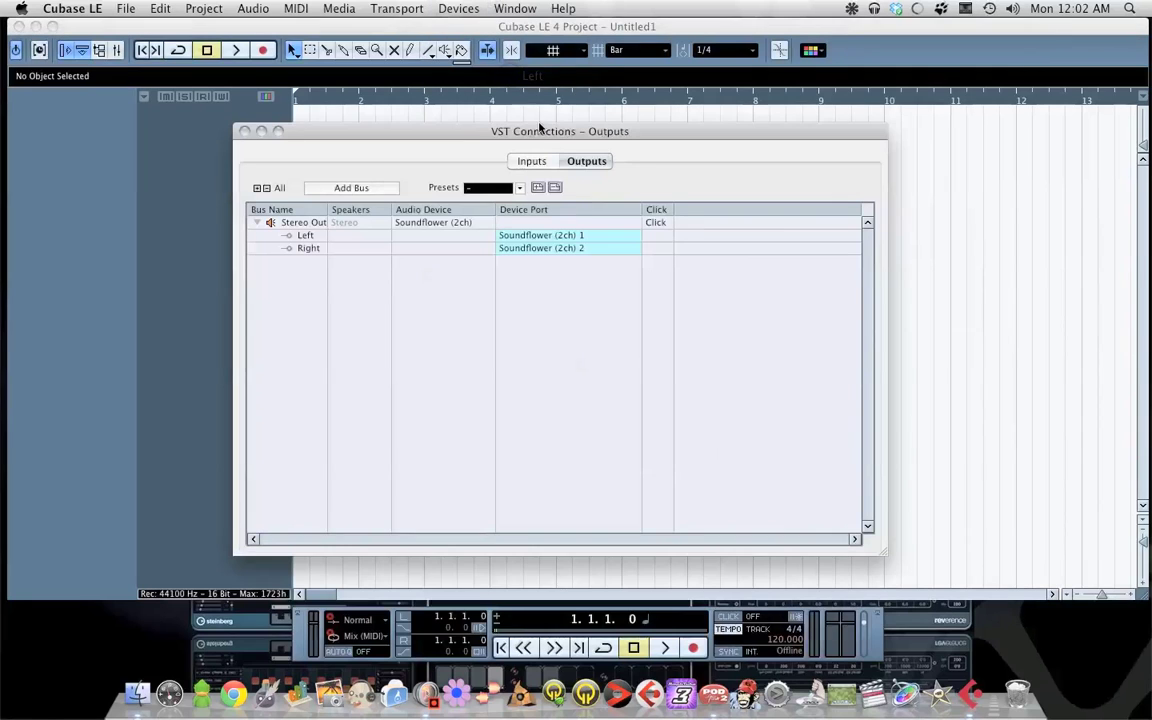
click(526, 162)
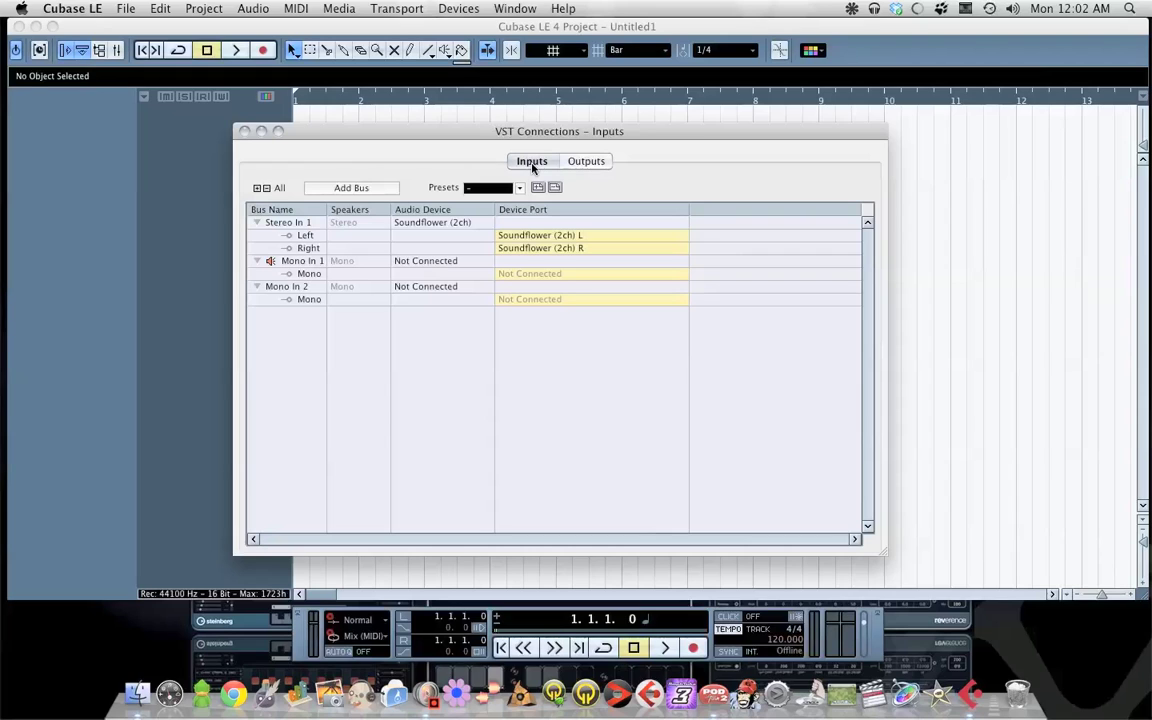
Remove the Stereo In 1, Mono In 1 and remaining input buses, leaving the list empty.
right_click(293, 223)
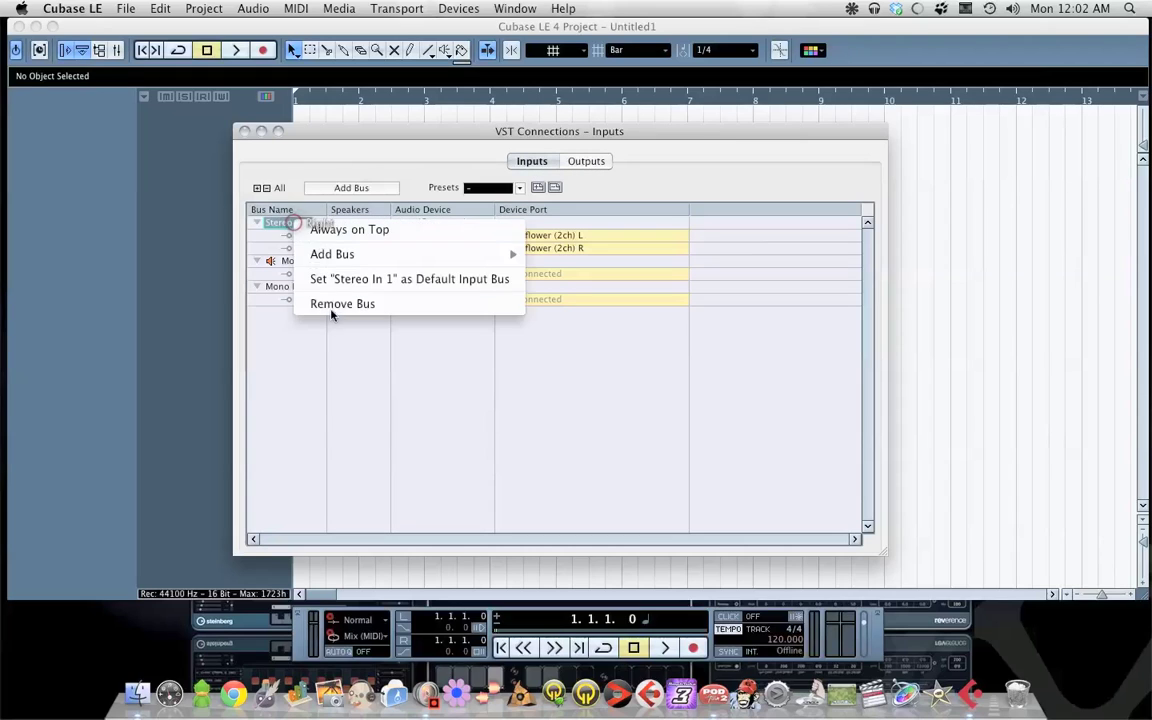
click(332, 306)
right_click(293, 223)
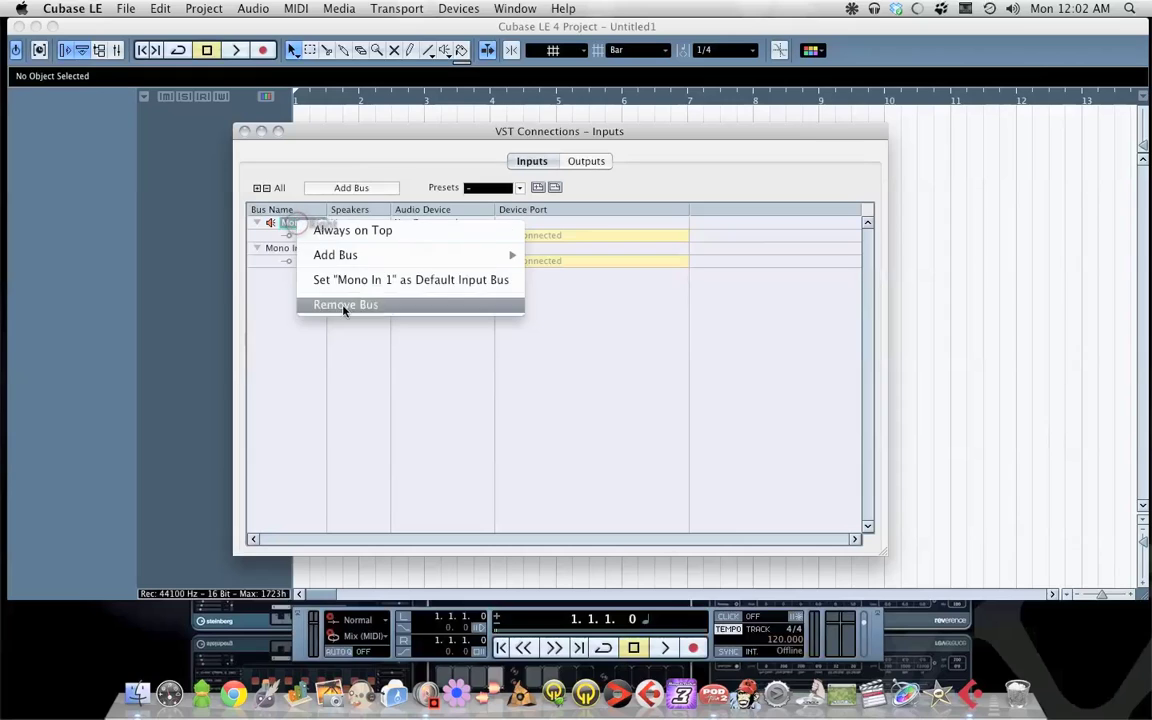
click(343, 305)
right_click(290, 223)
click(348, 304)
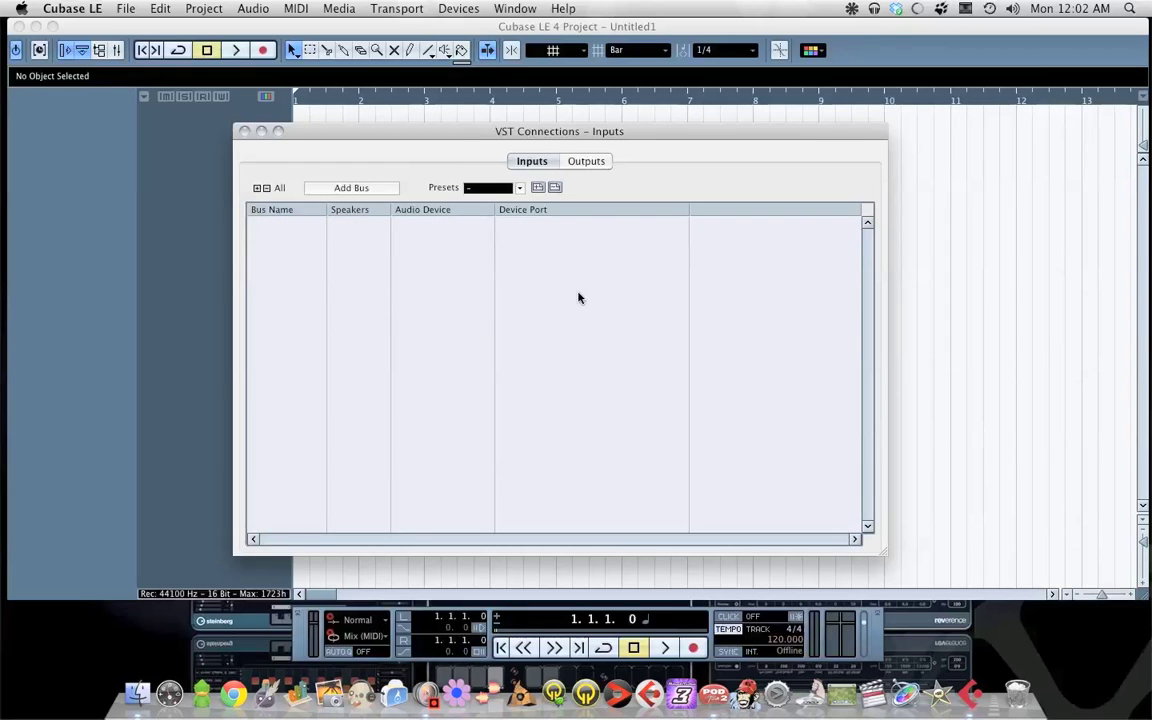
Add two mono input buses, Mono In and Mono In 2, on Soundflower L and R.
click(345, 188)
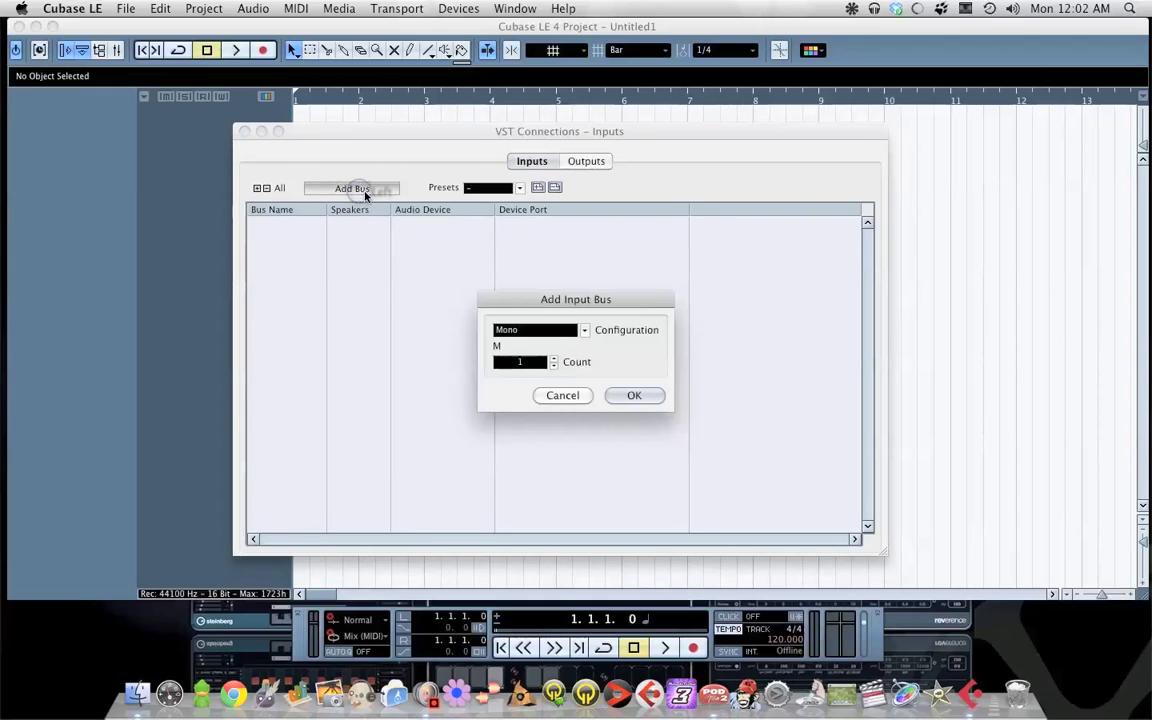
click(553, 358)
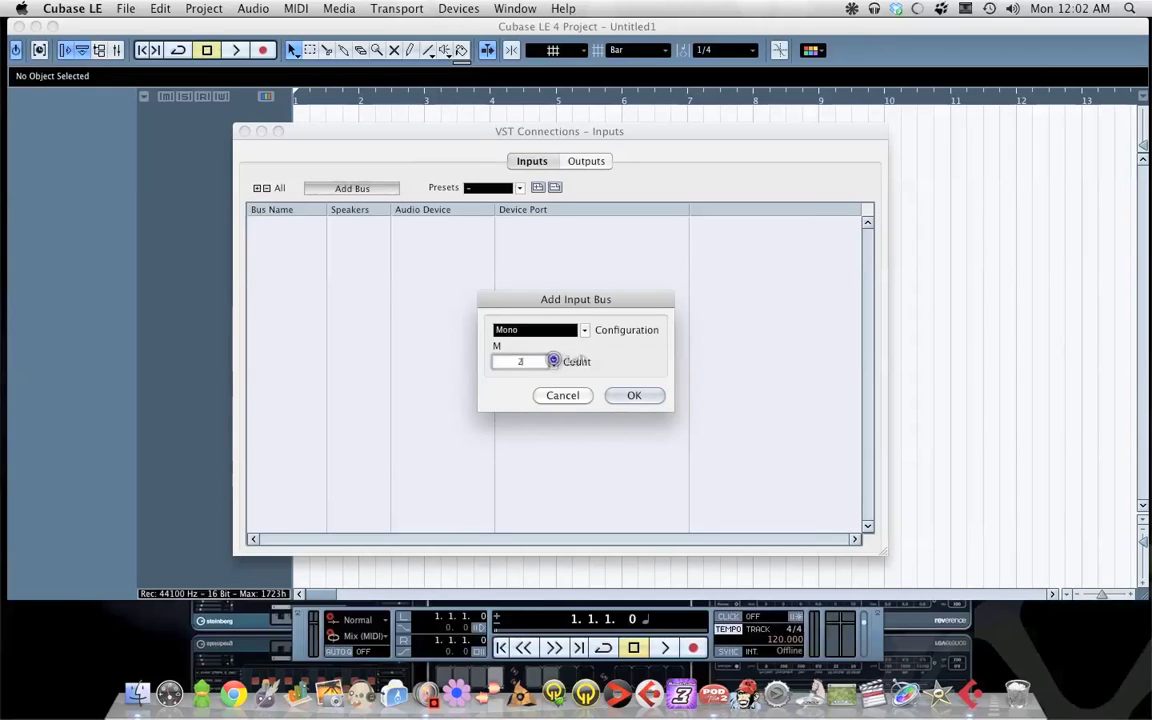
click(634, 395)
click(560, 235)
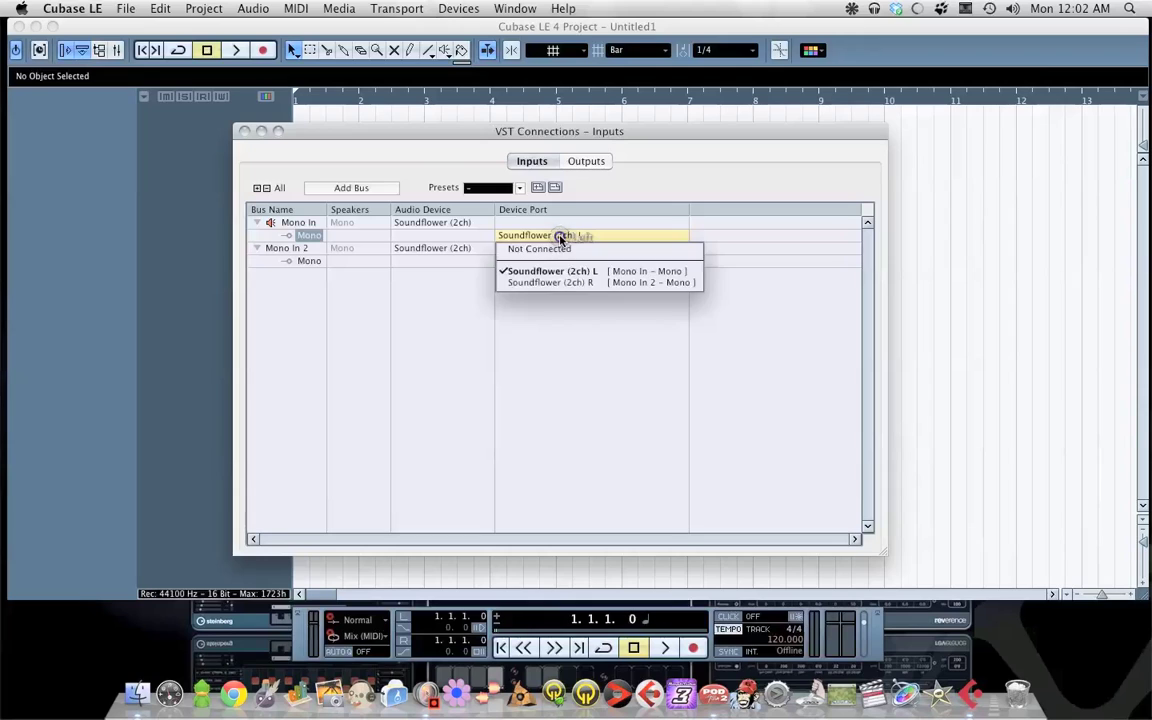
click(421, 374)
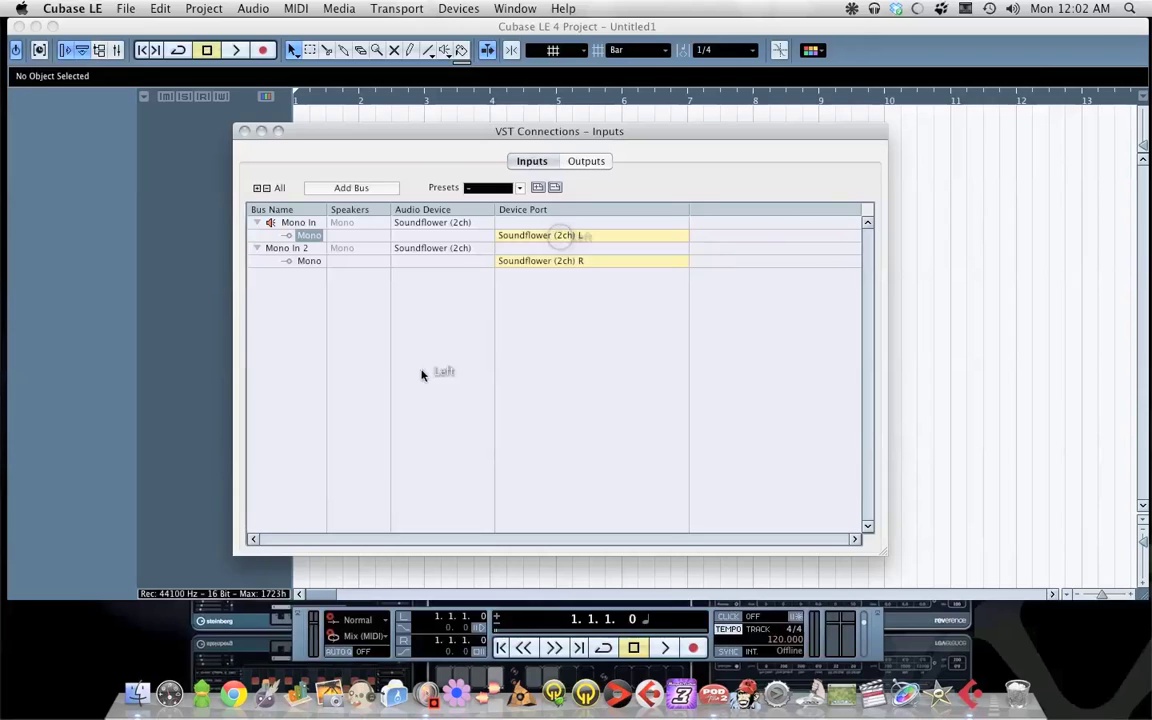
Save the input configuration as preset 'soundflower' and confirm it in the Presets list.
click(537, 188)
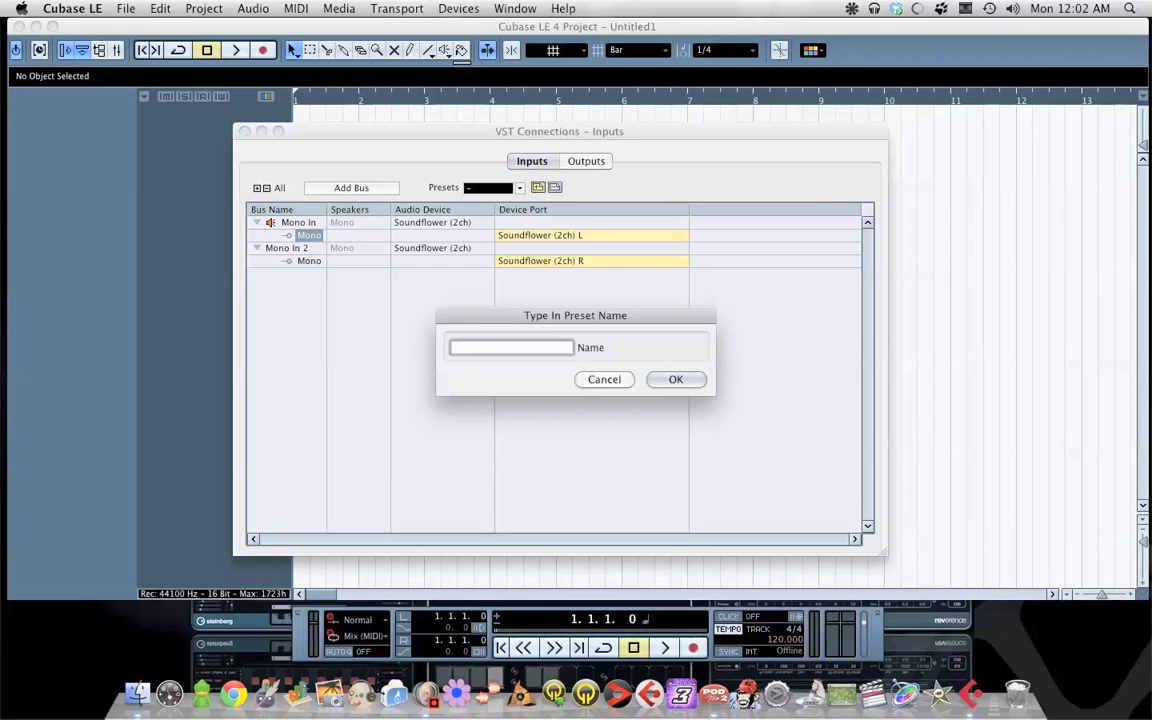
text(soundflower)
click(675, 380)
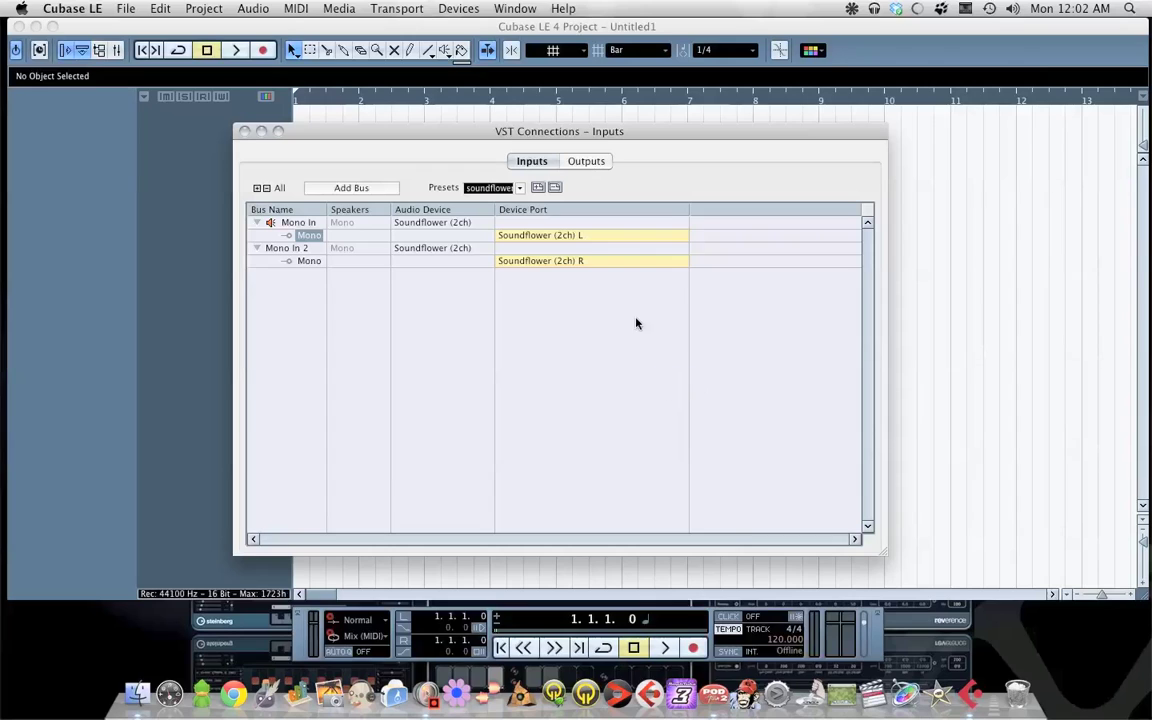
click(519, 188)
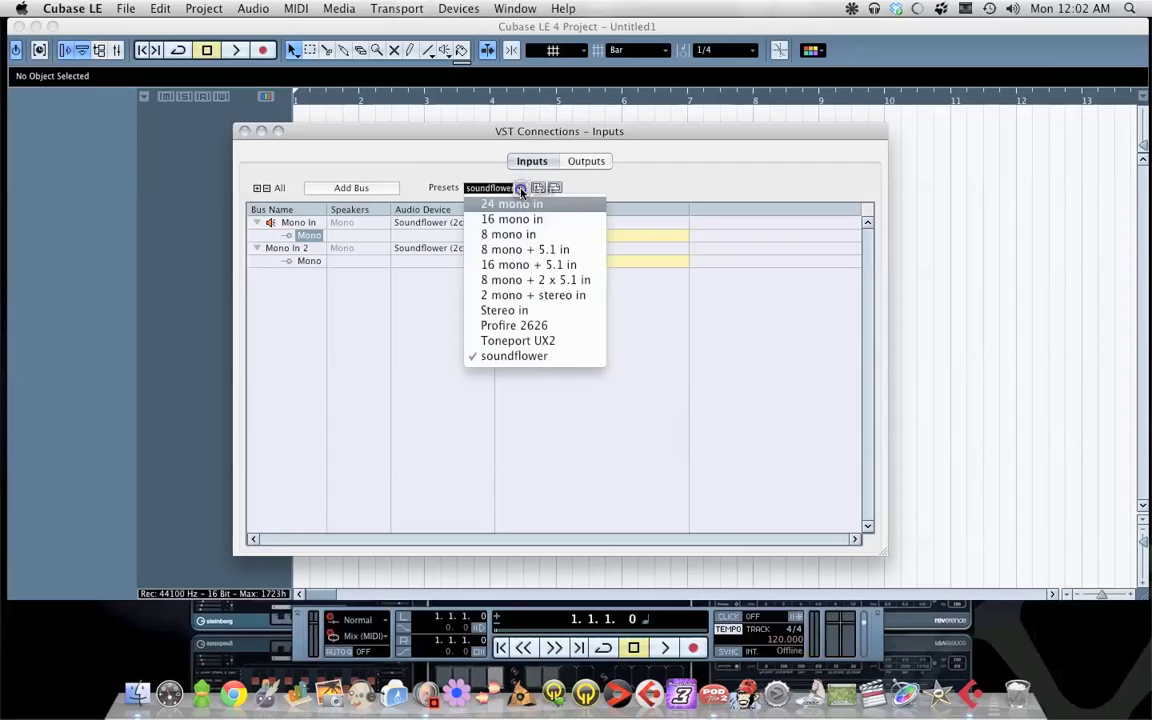
click(443, 149)
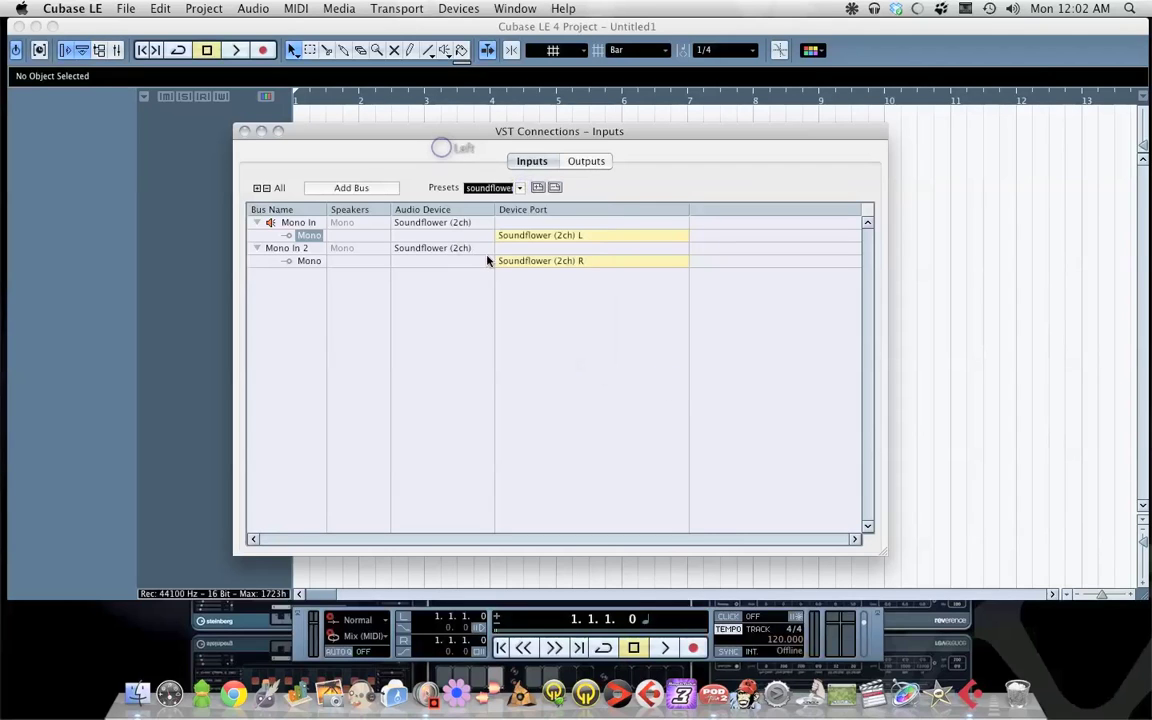
click(519, 188)
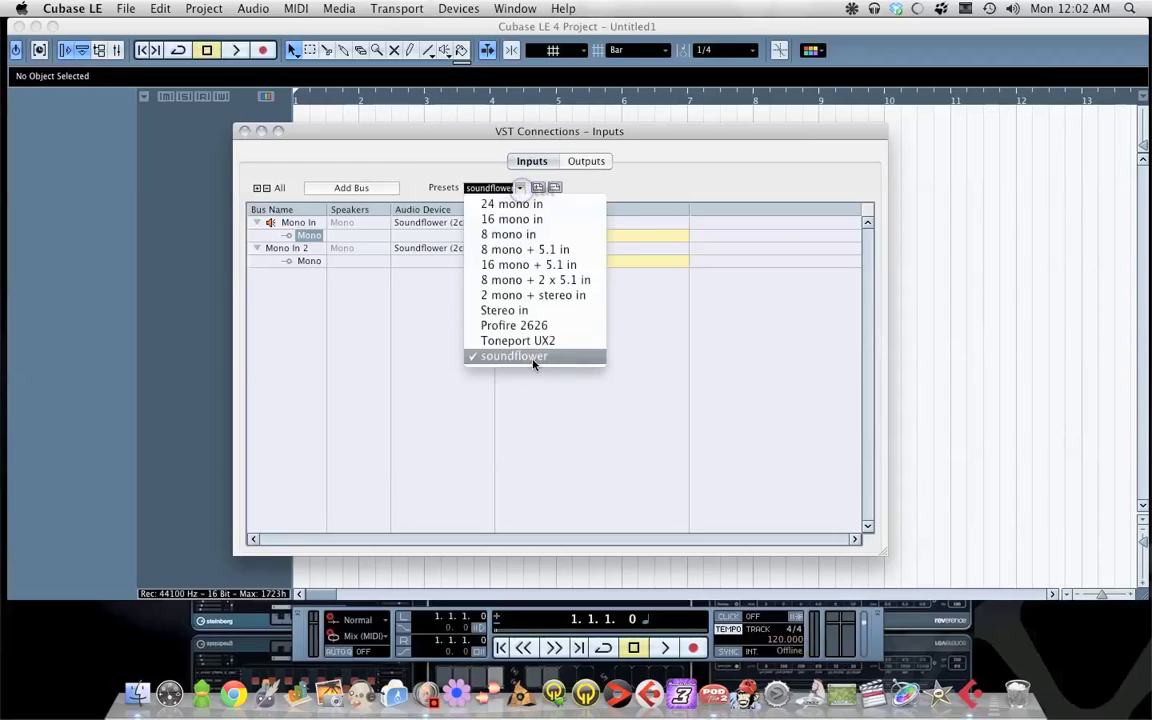
click(692, 368)
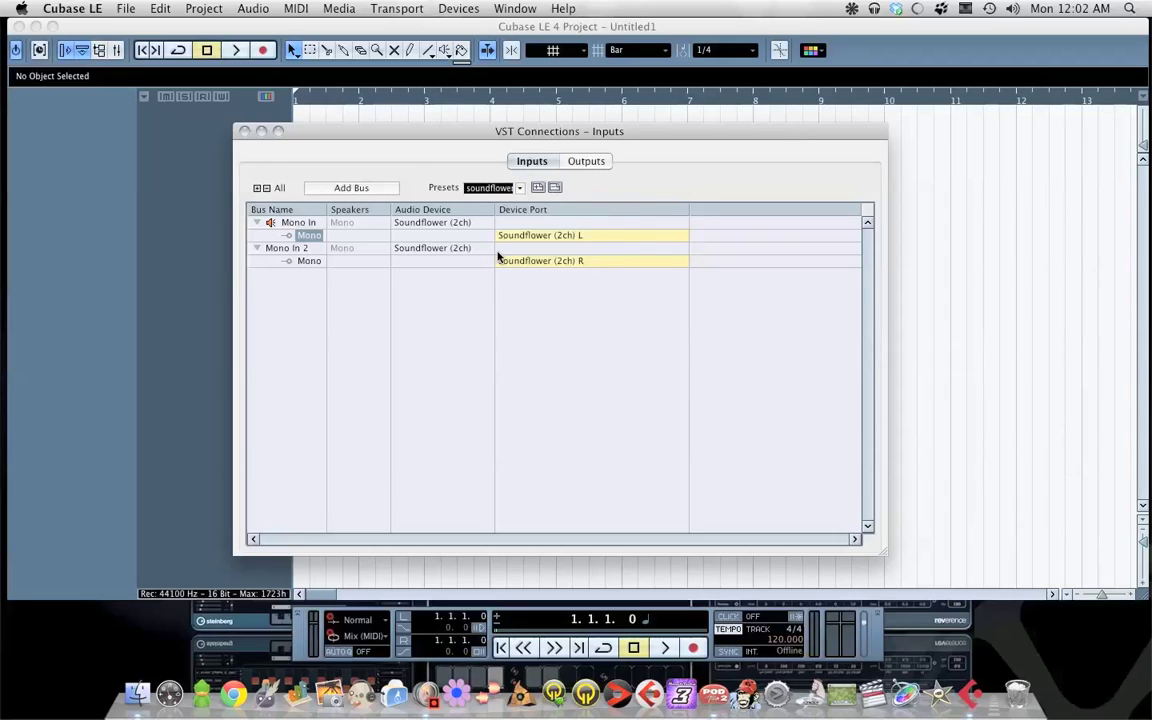
Recheck the Mono In port routing, cancel an extra bus, and show the Outputs page.
click(570, 232)
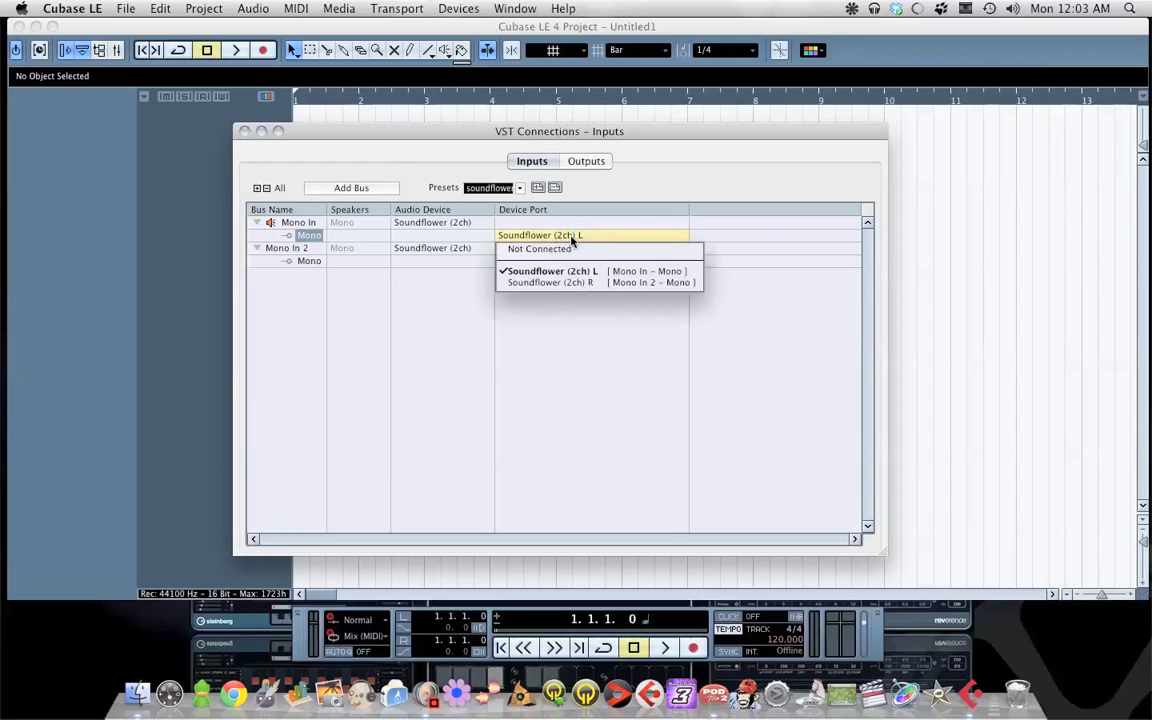
click(425, 354)
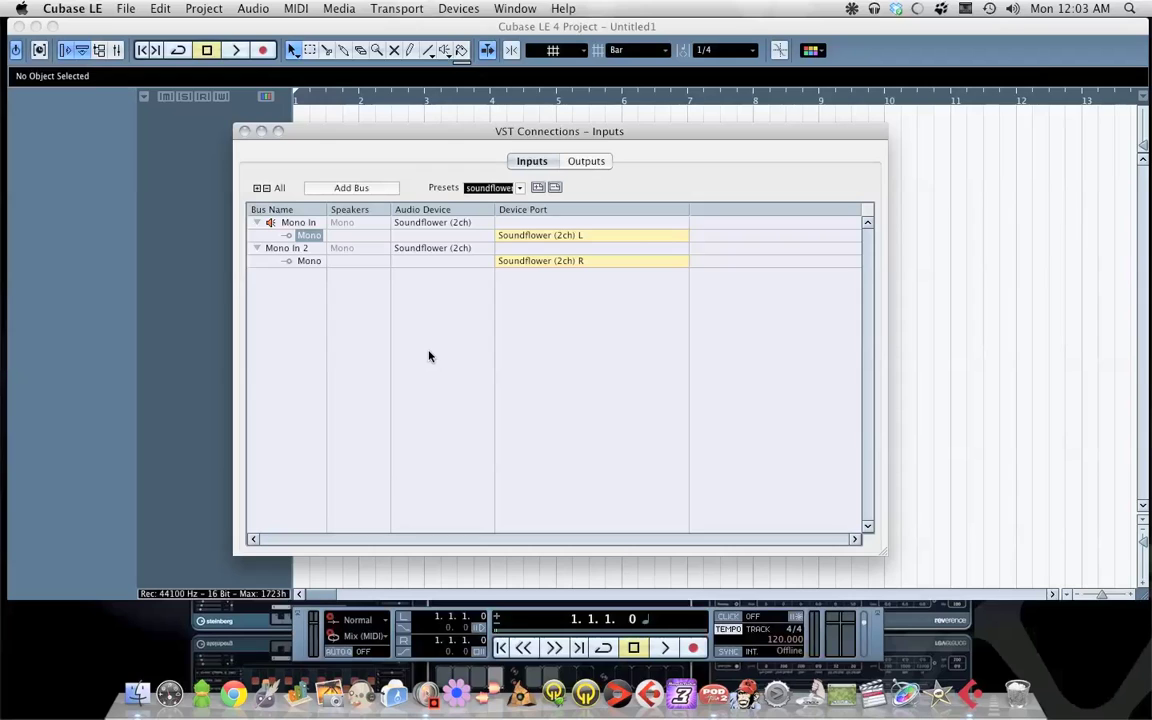
click(378, 187)
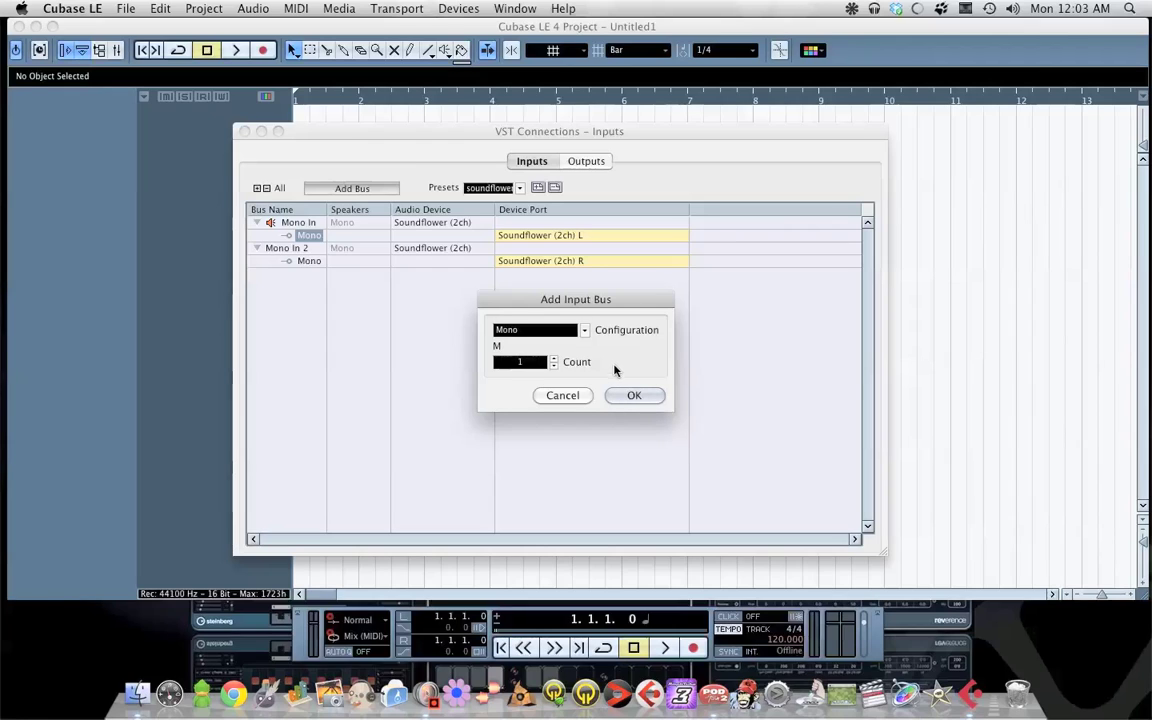
click(571, 395)
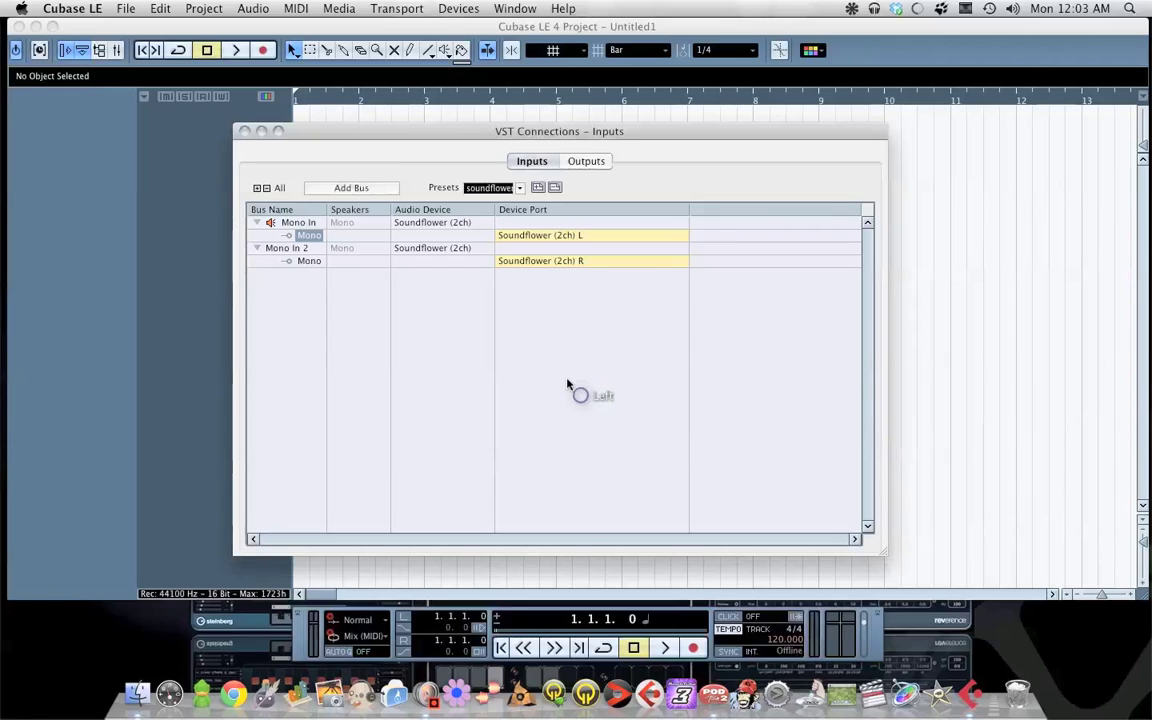
click(655, 174)
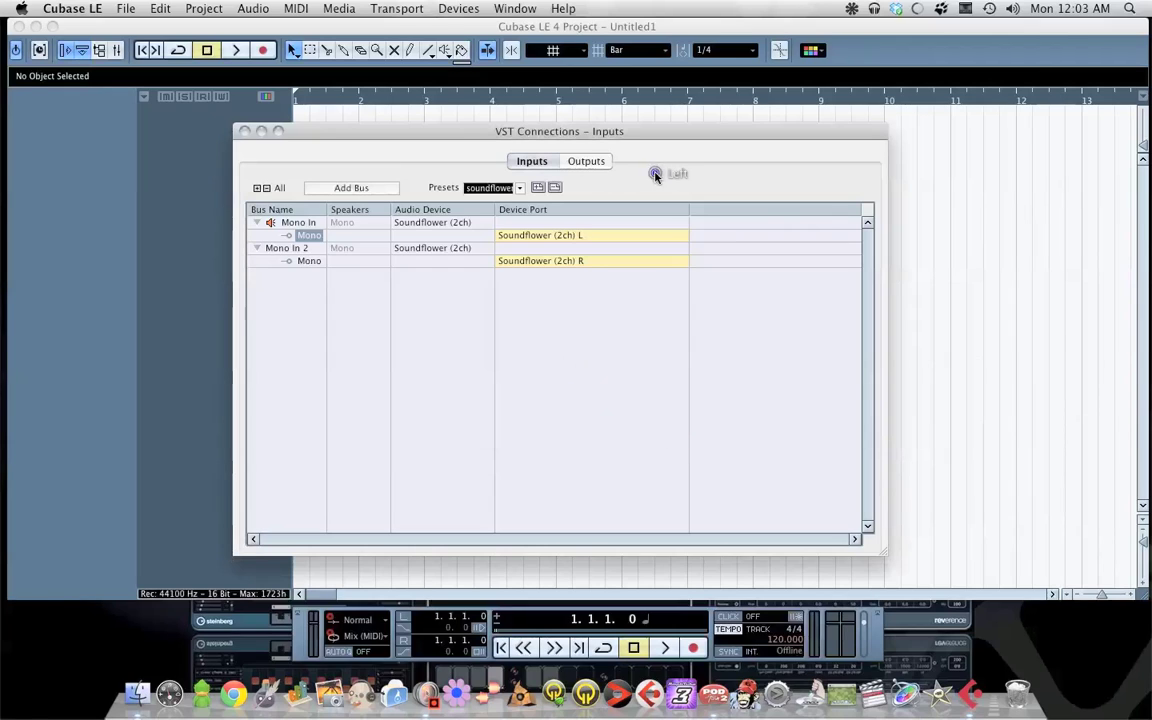
click(587, 162)
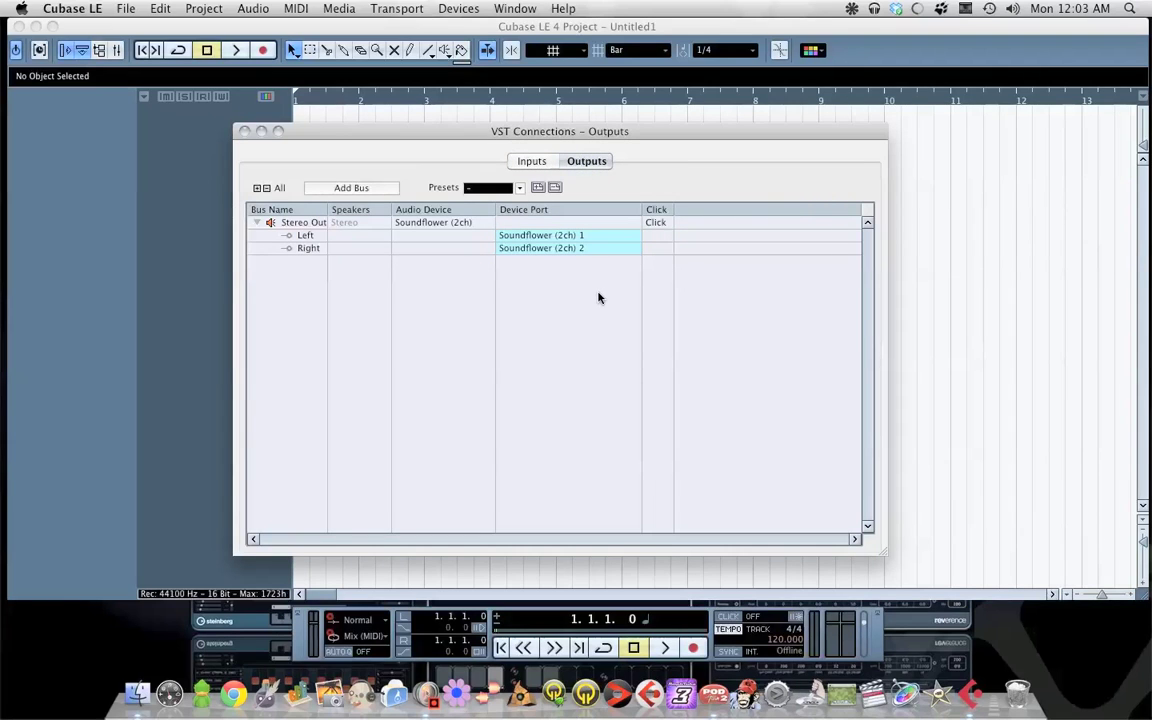
Save the Stereo Out routing on Soundflower (2ch) 1 and 2 as output preset 'soundflower'.
click(566, 236)
click(459, 305)
click(538, 188)
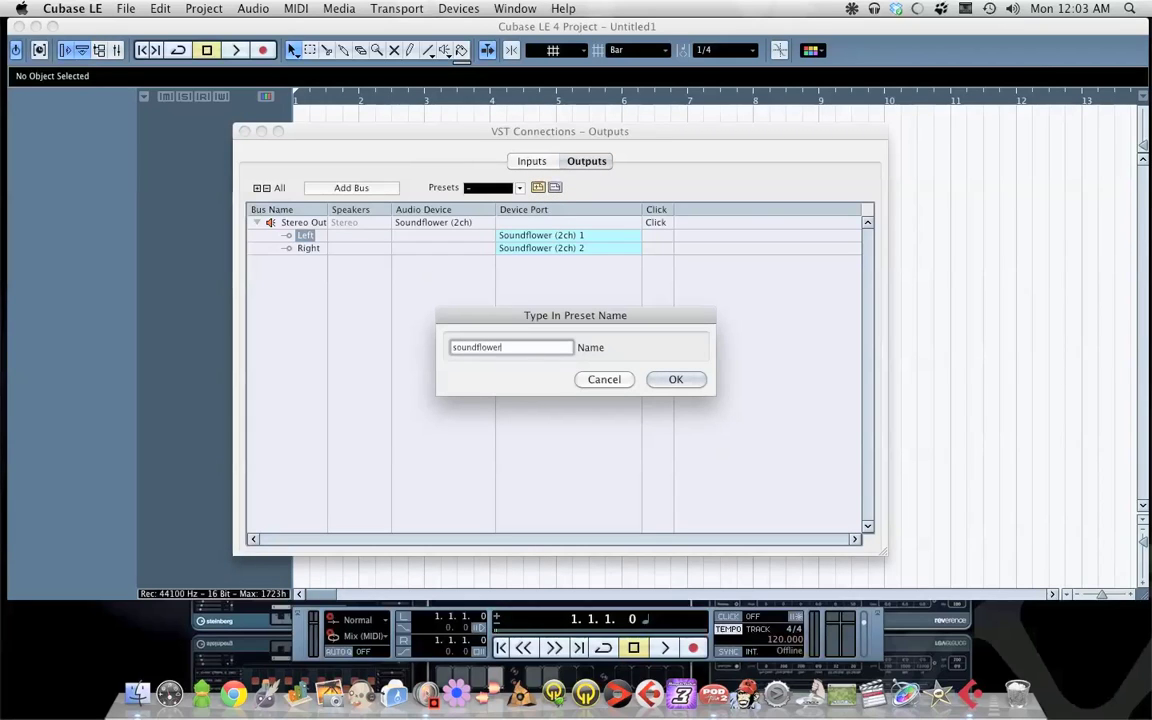
click(675, 379)
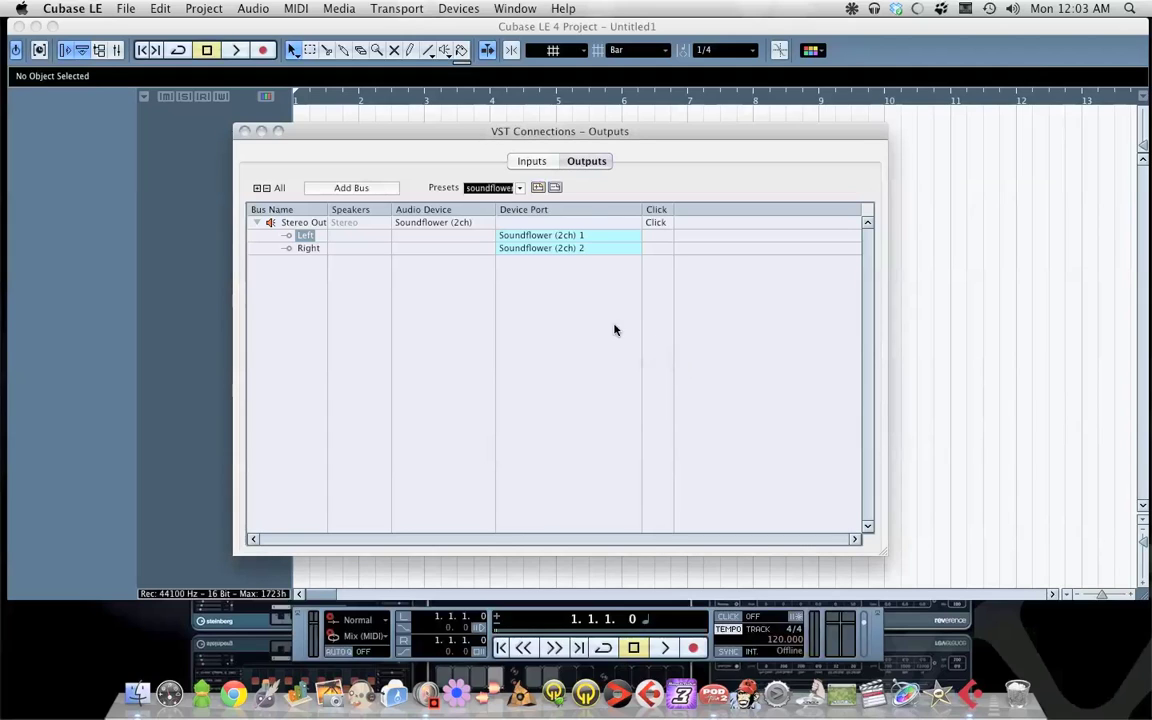
Verify the soundflower output preset in the Presets list and close VST Connections.
click(516, 188)
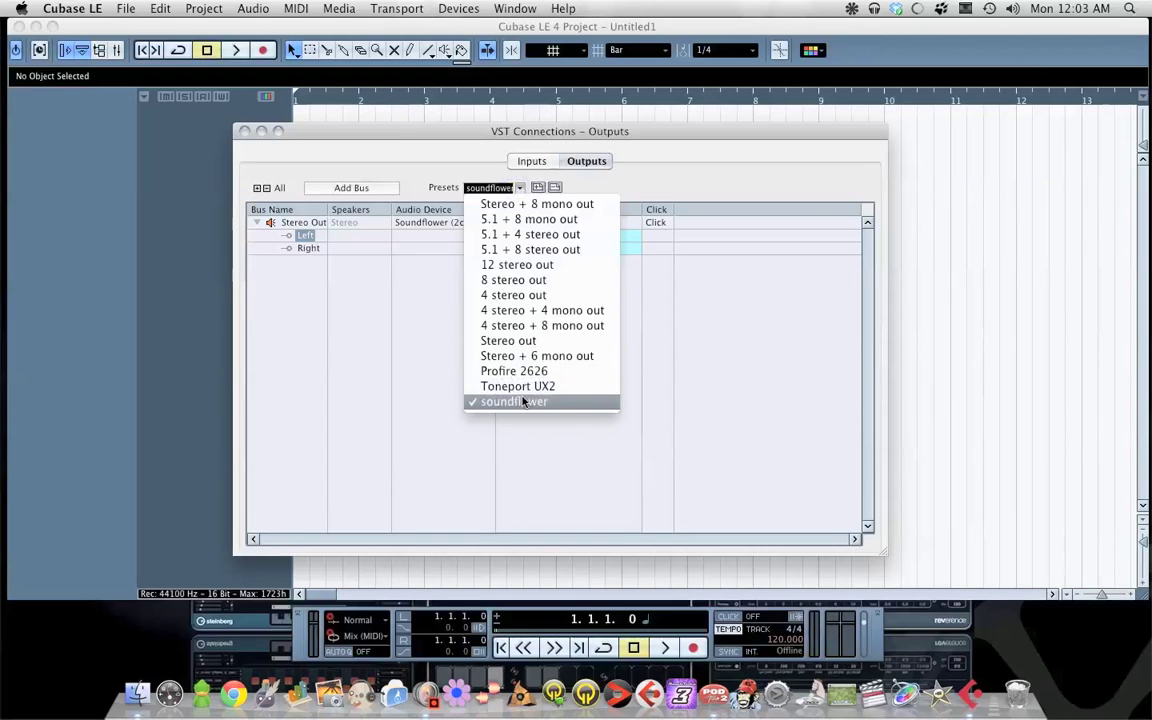
click(345, 333)
click(514, 191)
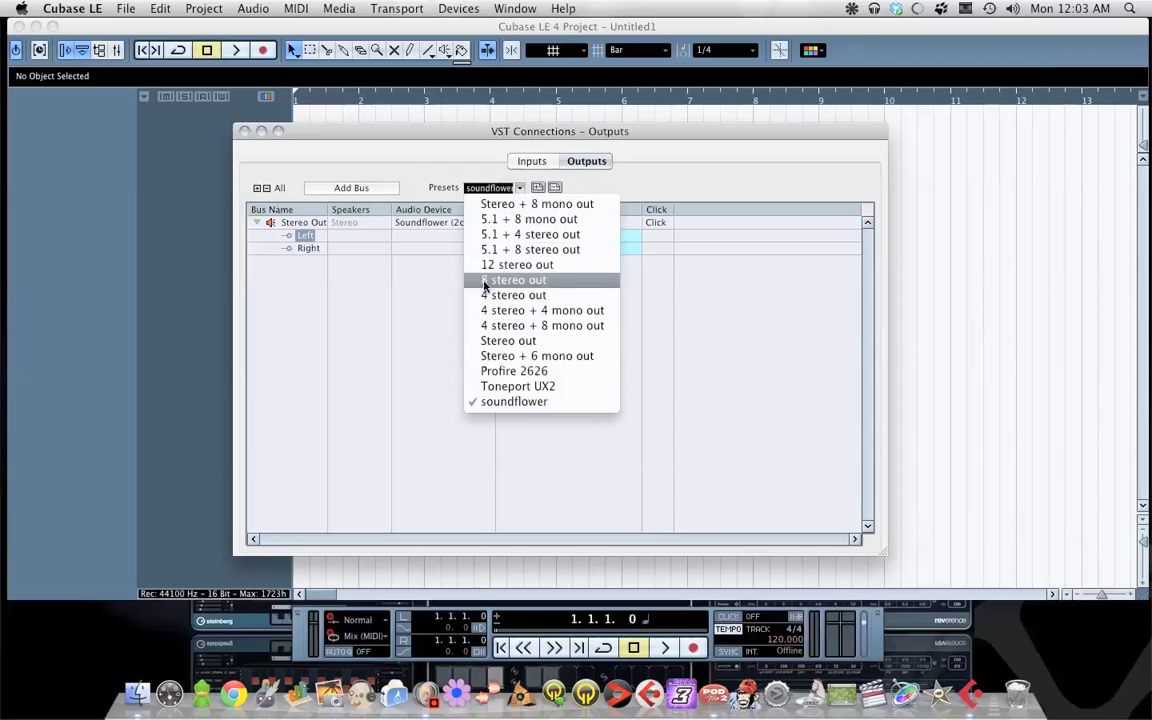
click(429, 311)
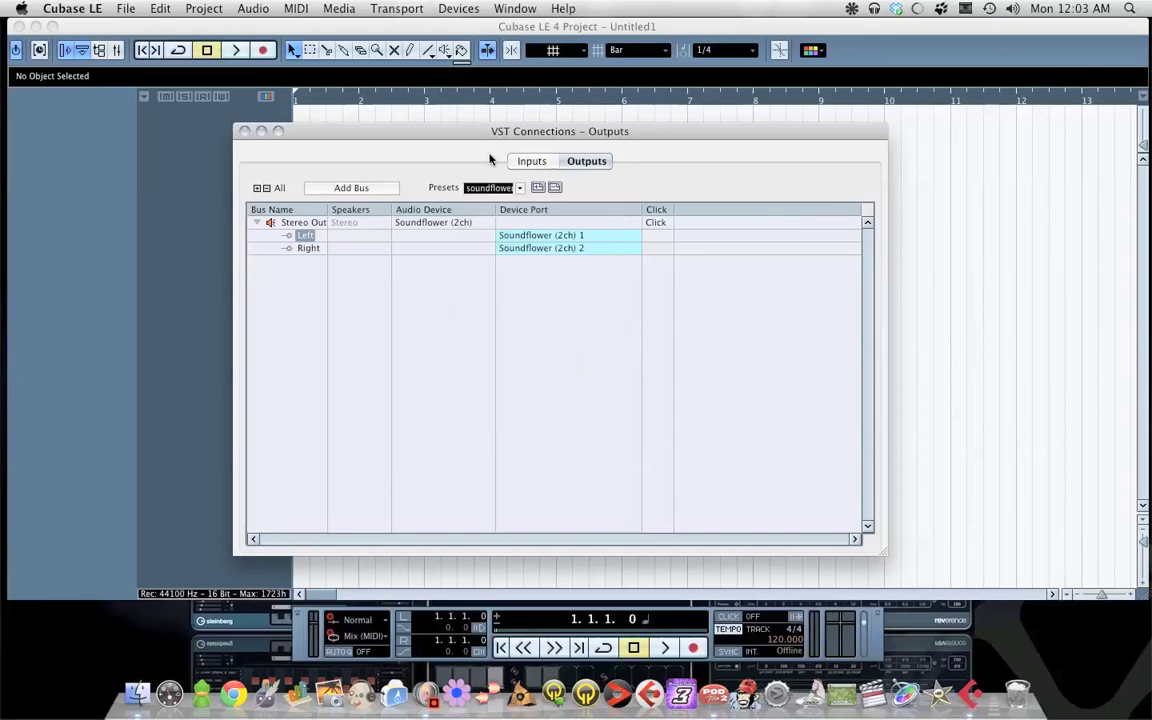
click(243, 132)
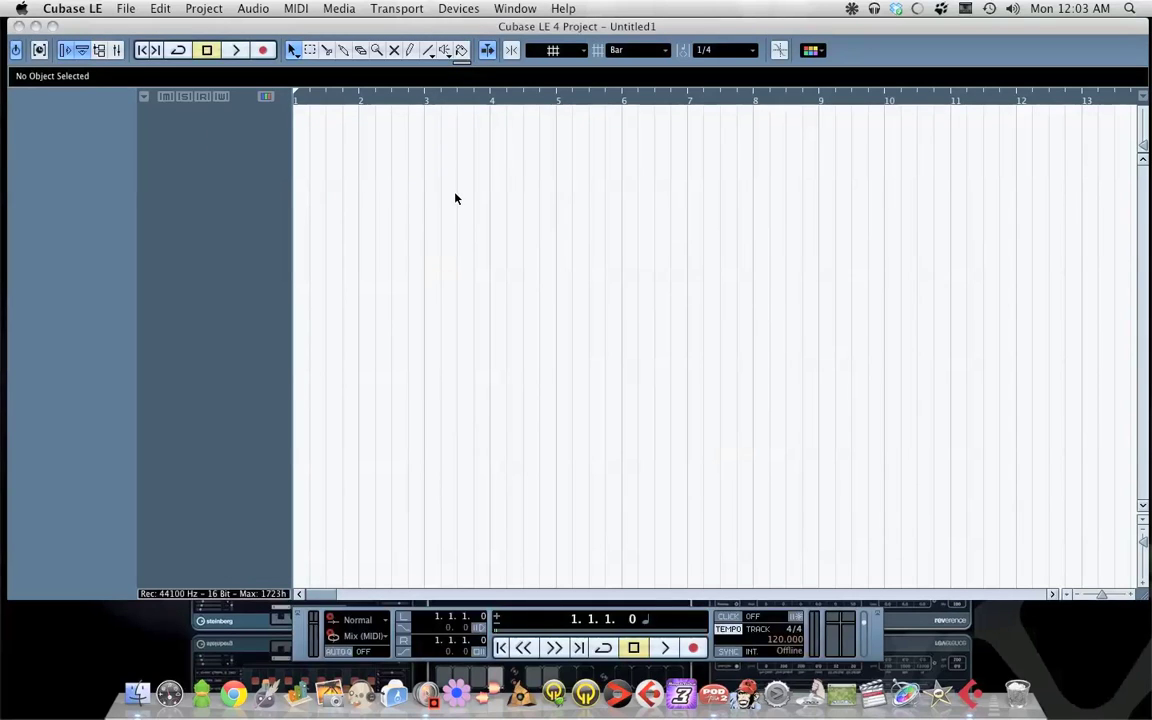
Import Gtr L 1 DI.wav through File > Import > Audio File onto a new mono track.
click(441, 188)
click(135, 8)
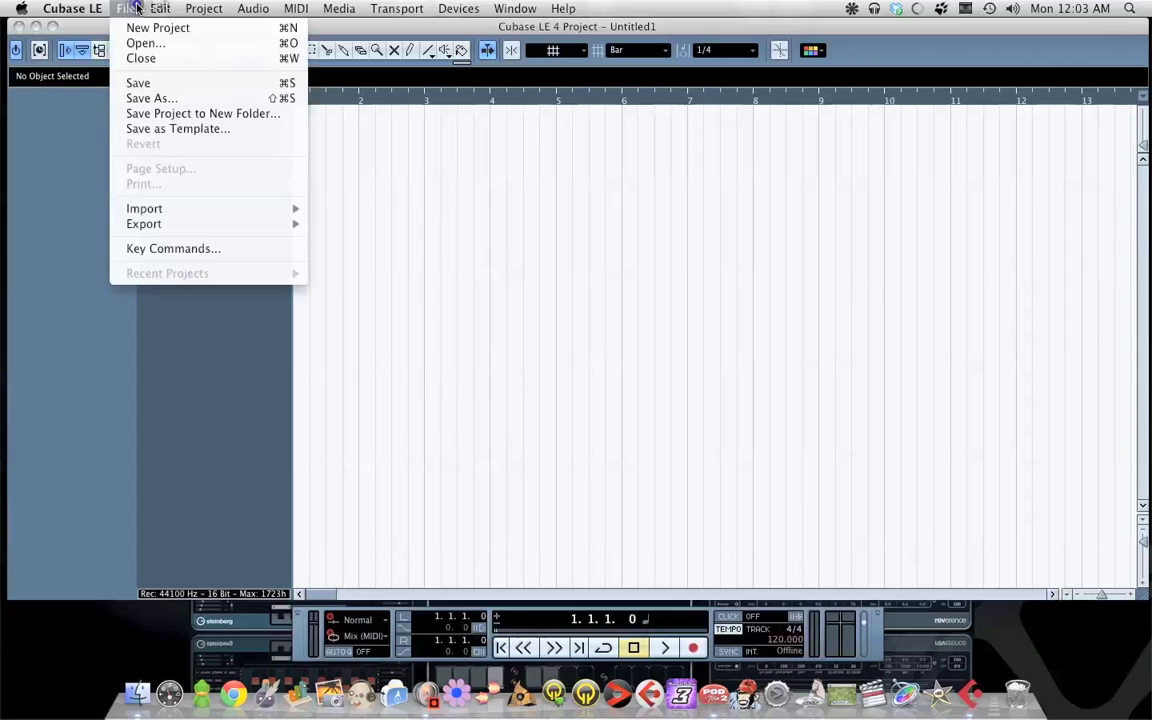
mouse_move(247, 211)
click(362, 209)
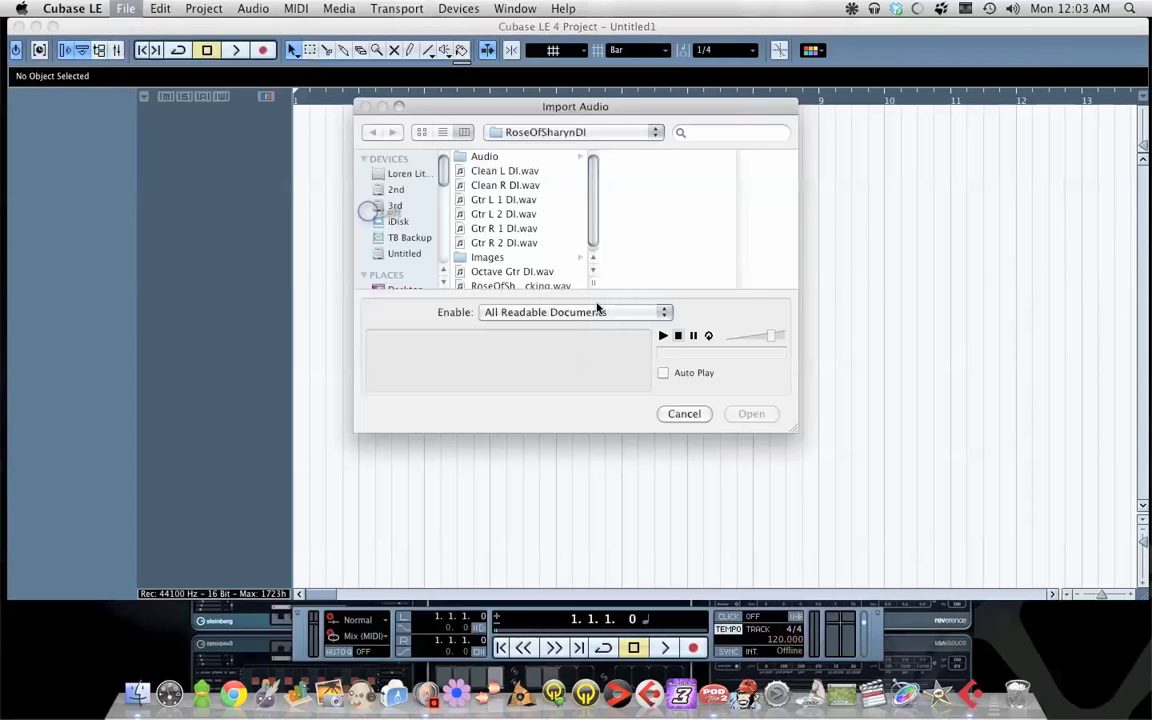
click(505, 200)
click(770, 416)
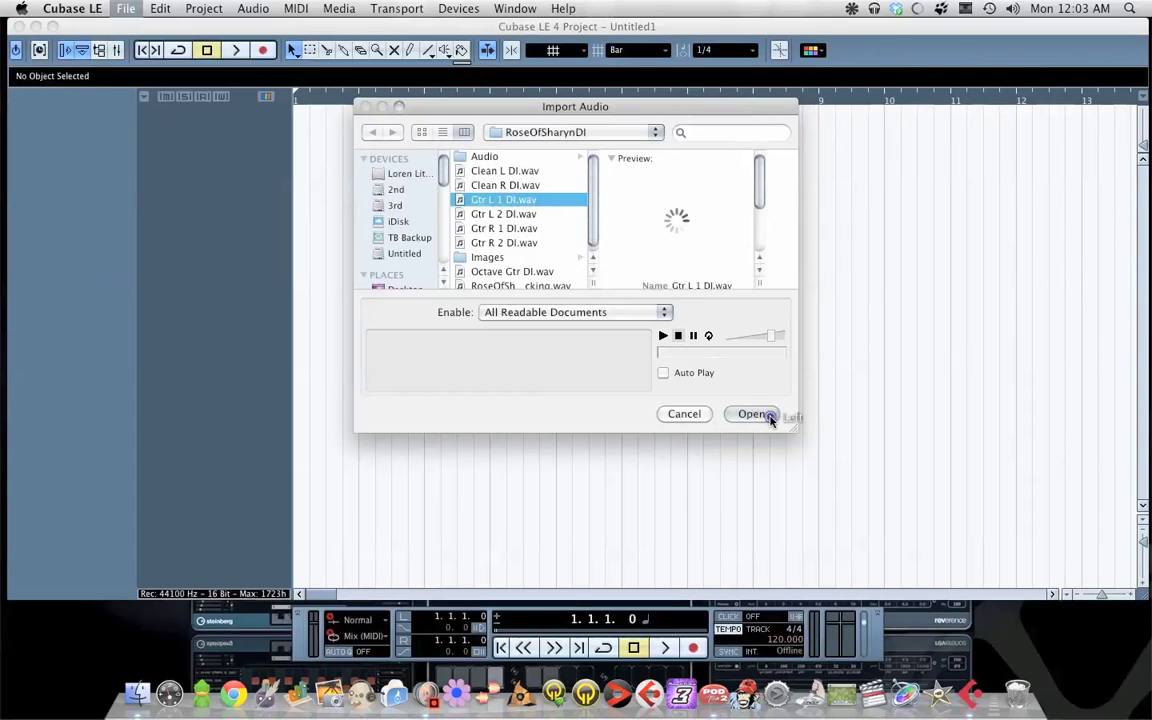
click(692, 446)
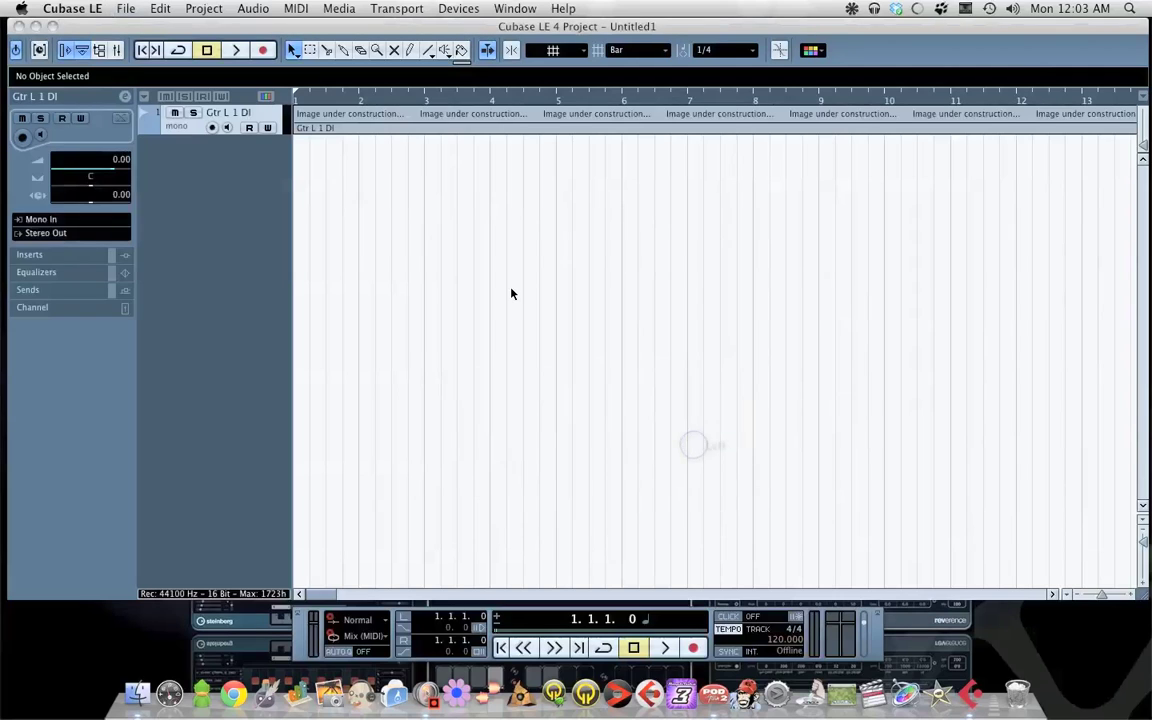
click(125, 8)
mouse_move(211, 218)
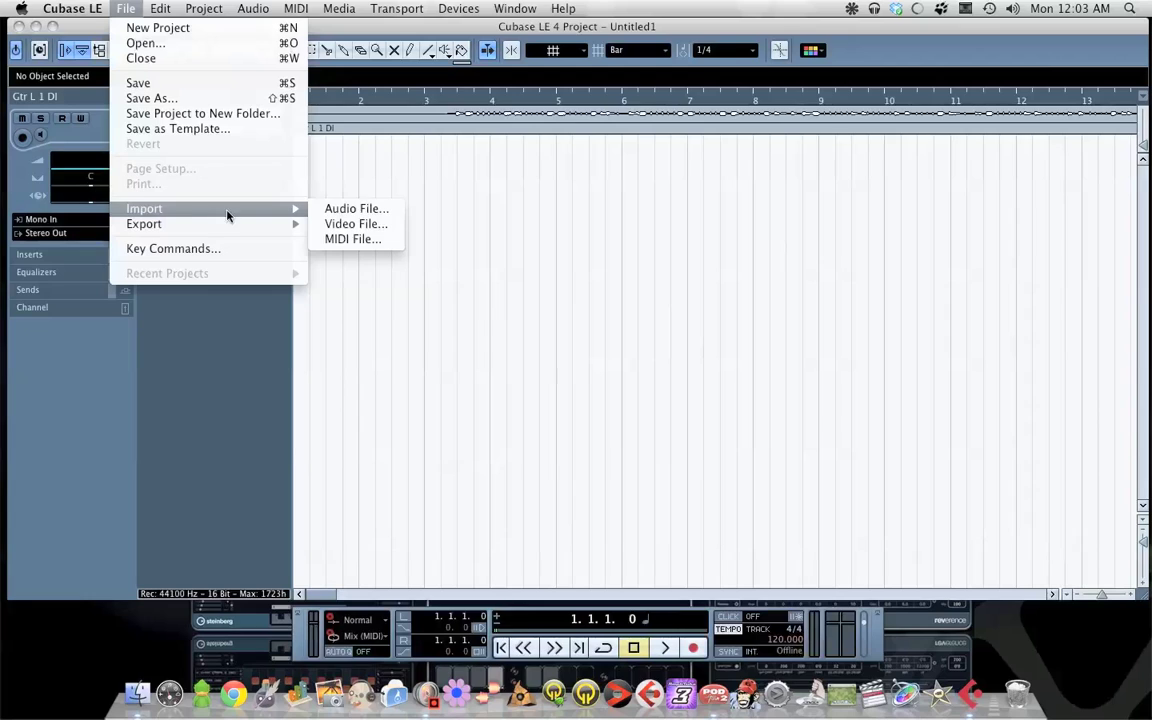
click(607, 228)
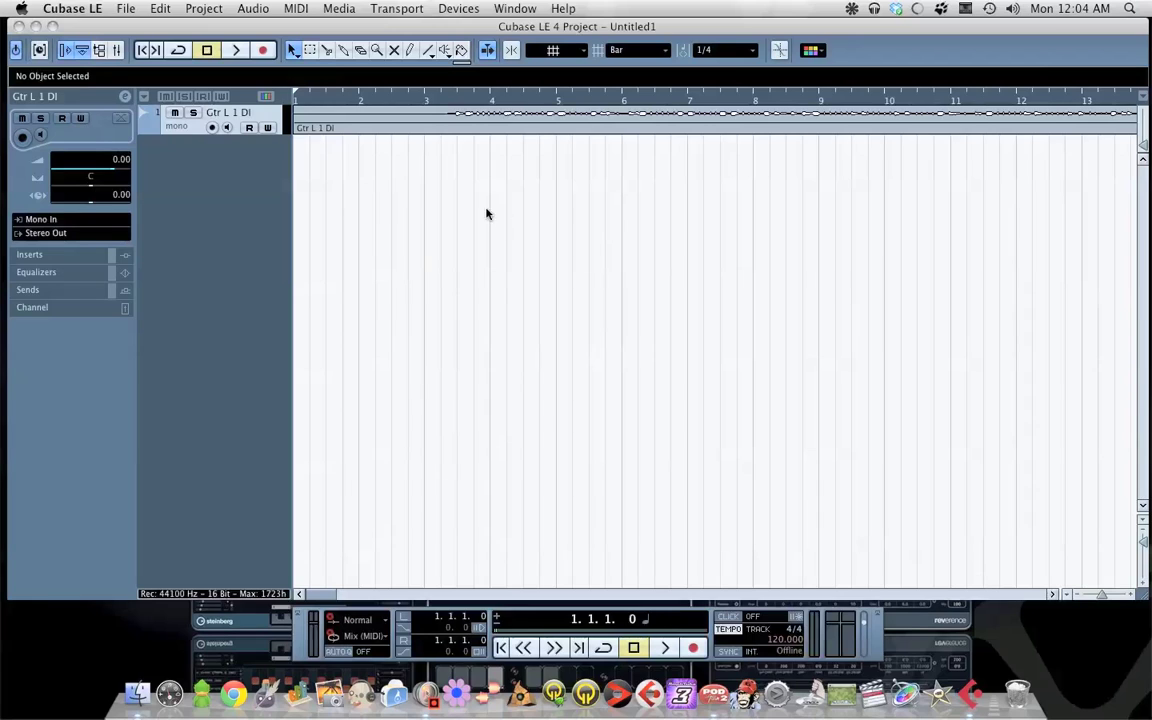
Play the Gtr L 1 DI track from bar 3 and stop it at 4.4.1.11.
click(455, 100)
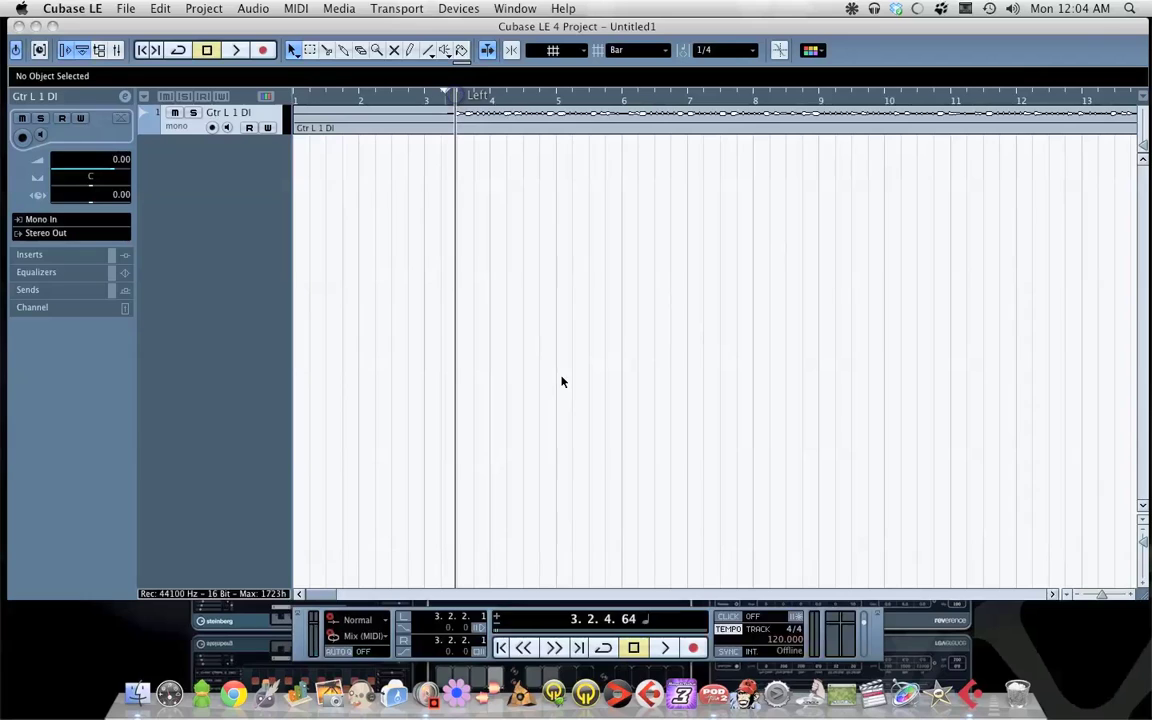
click(668, 649)
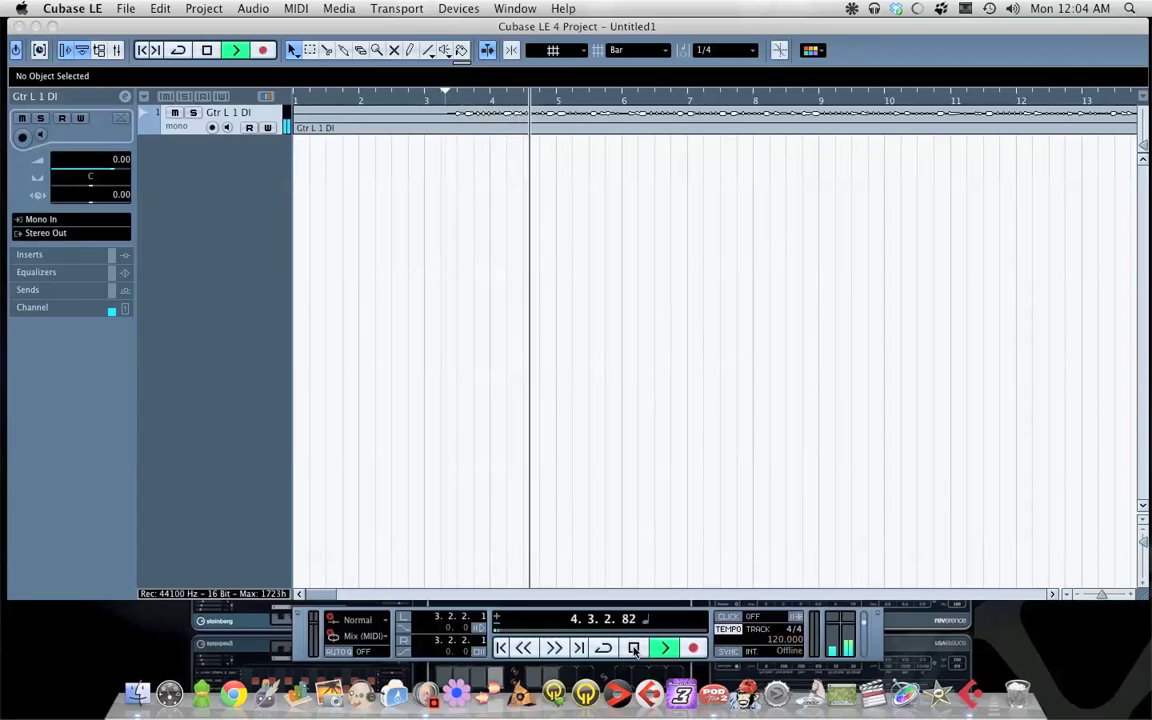
click(636, 648)
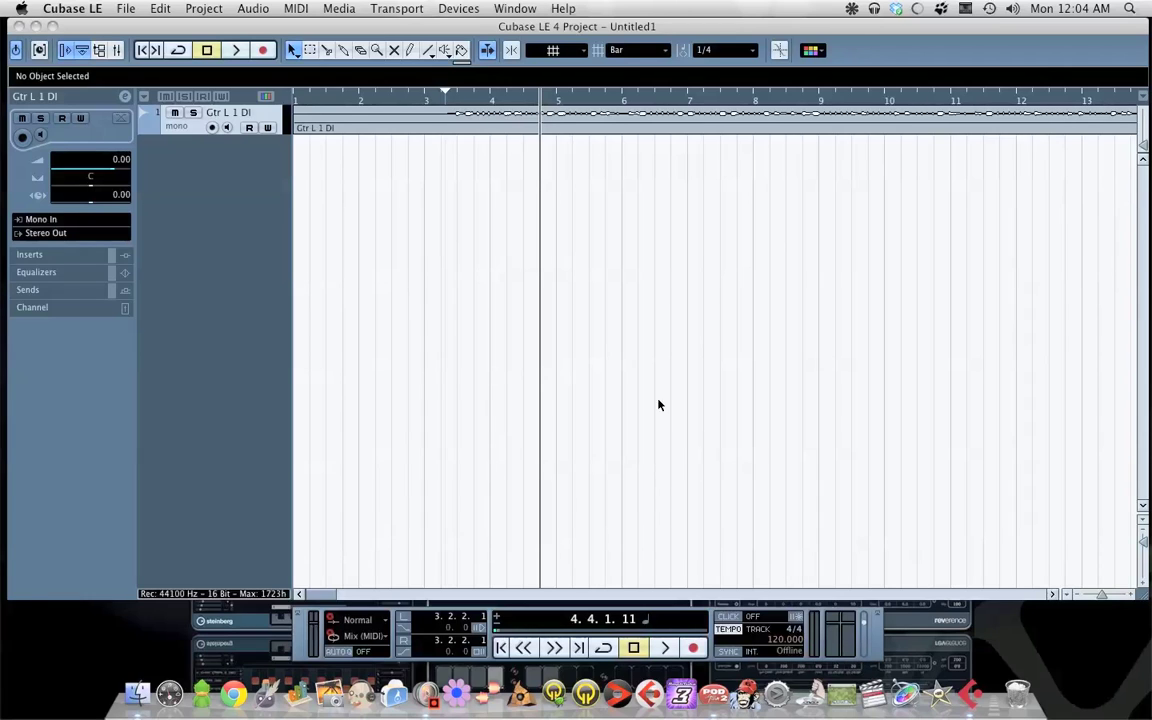
Add one mono audio track, Audio 02, below Gtr L 1 DI.
click(196, 8)
mouse_move(357, 28)
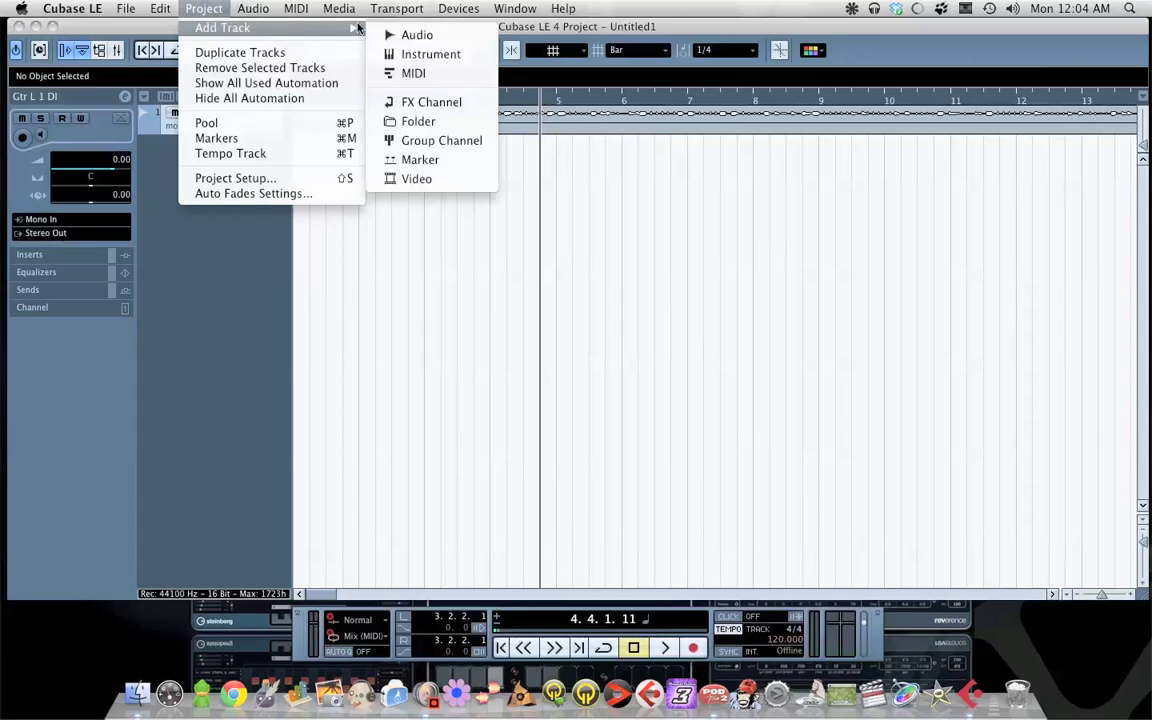
click(440, 36)
click(649, 392)
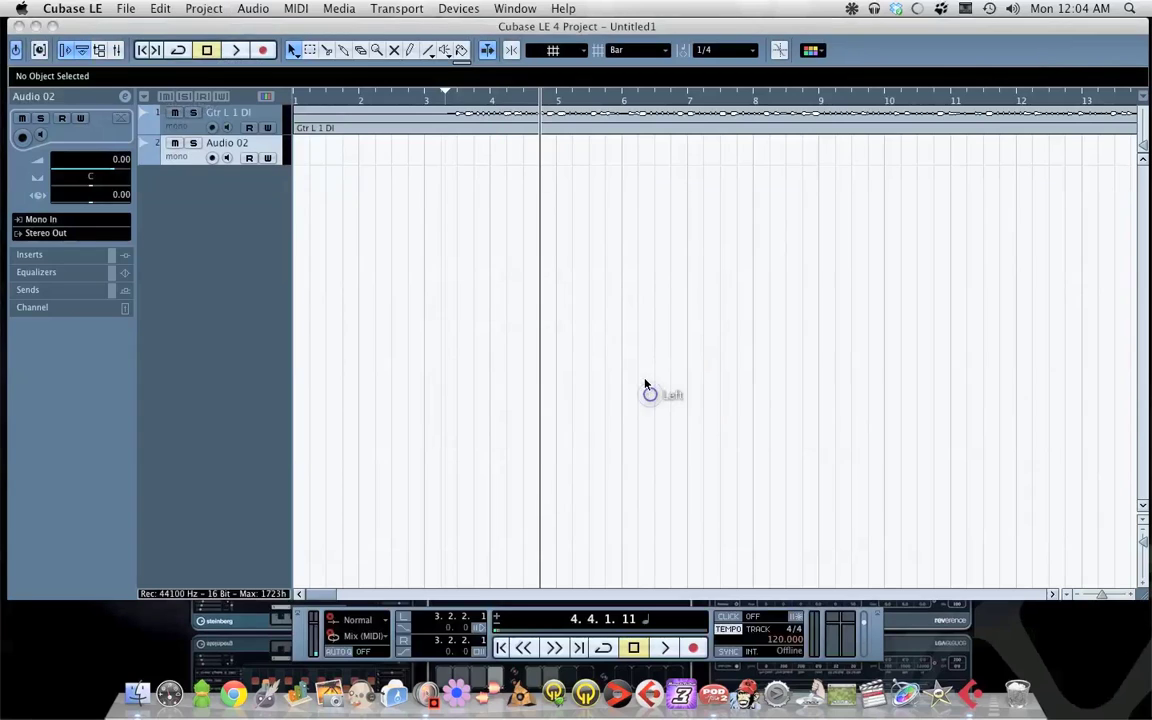
Switch the VST Audio System ASIO driver to TonePort UX2 and close Device Setup.
click(458, 8)
click(515, 155)
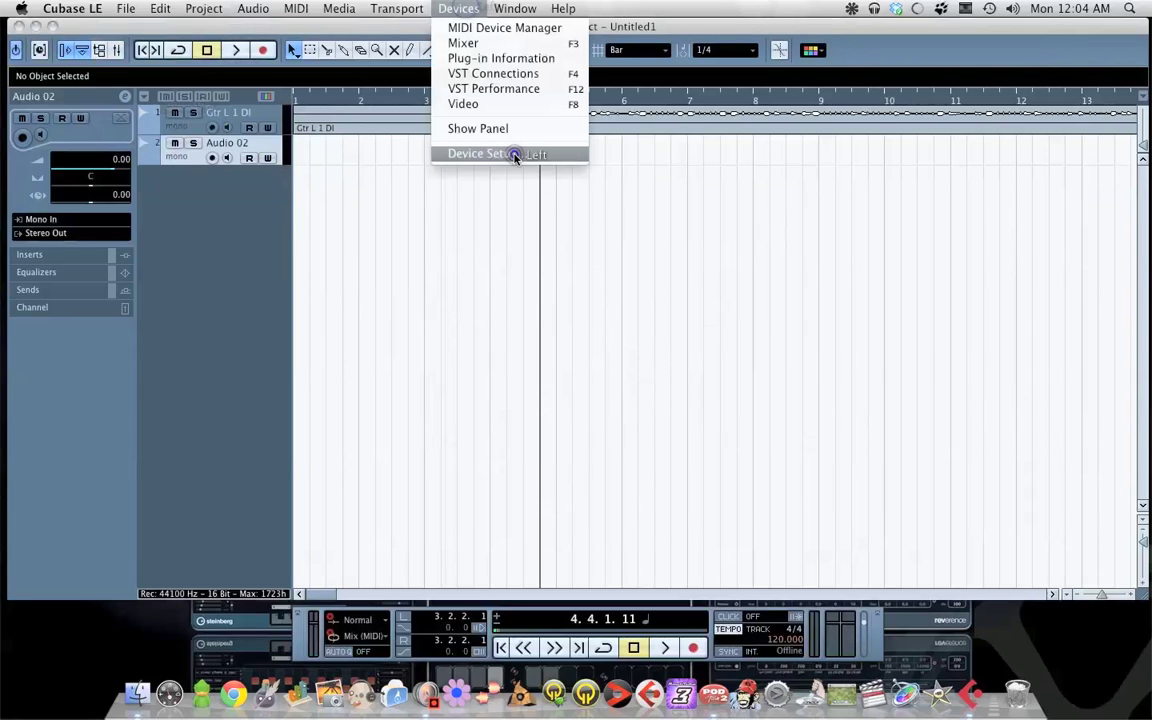
click(325, 219)
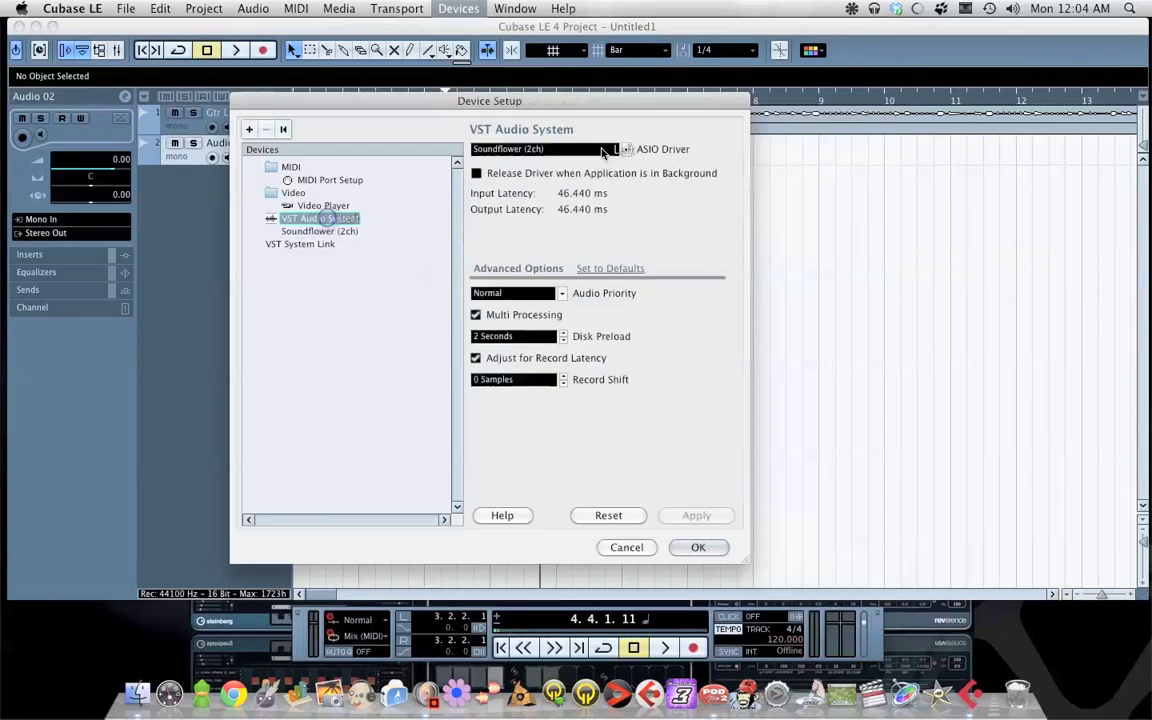
click(603, 150)
click(590, 266)
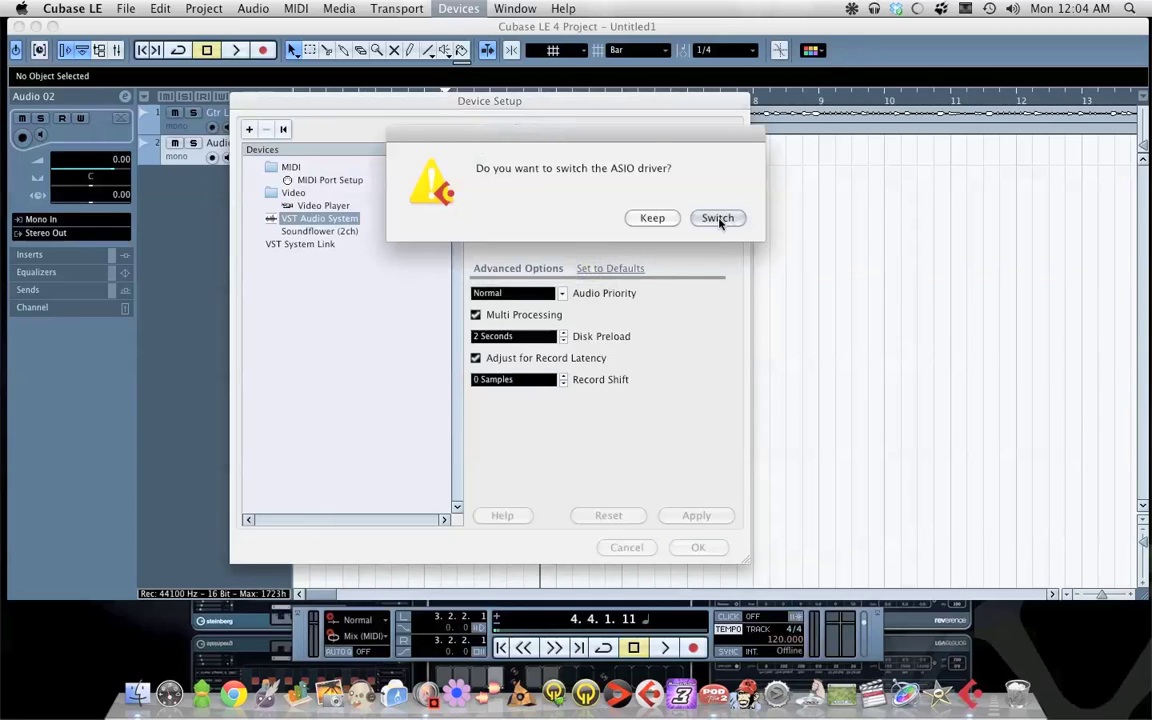
click(718, 218)
click(698, 547)
click(452, 319)
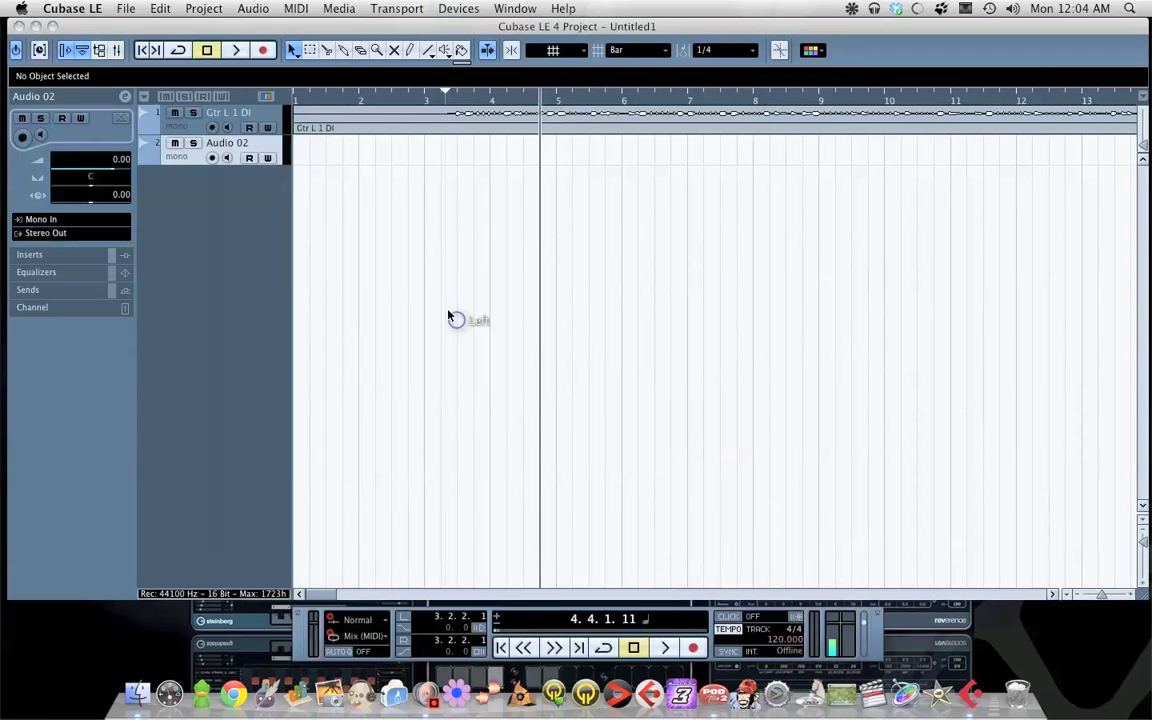
Load the Tonport UX2 input preset, giving a Stereo In bus with Left and Right channels.
click(458, 8)
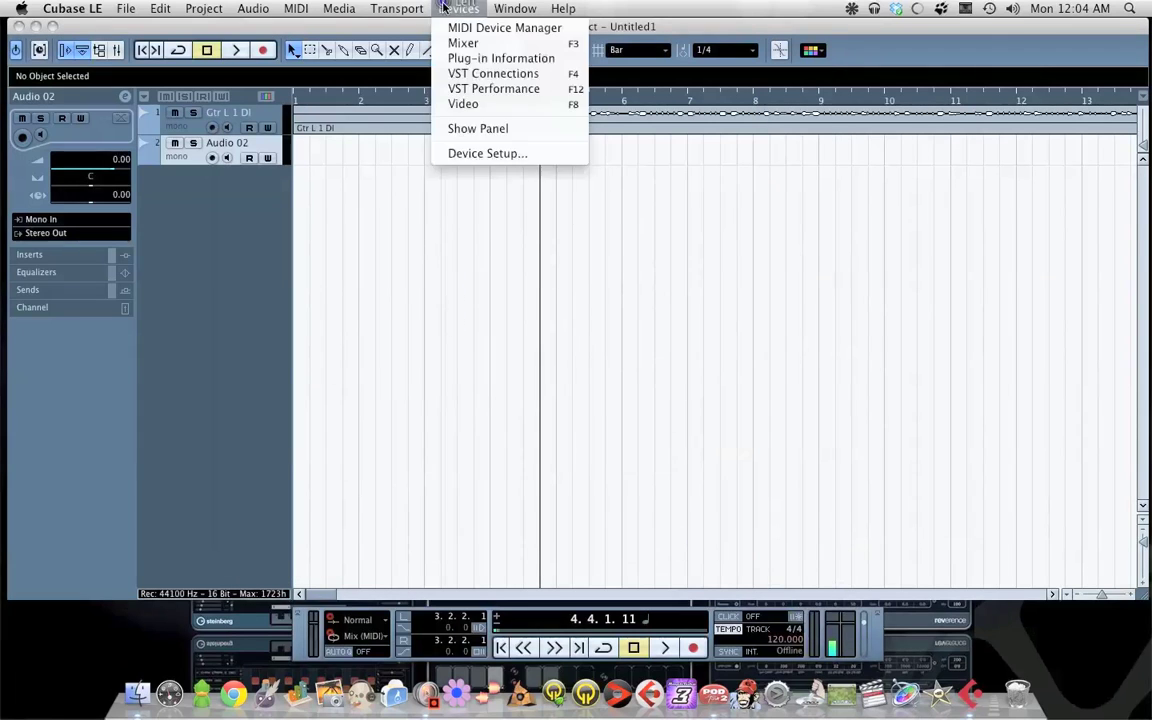
click(486, 73)
click(543, 160)
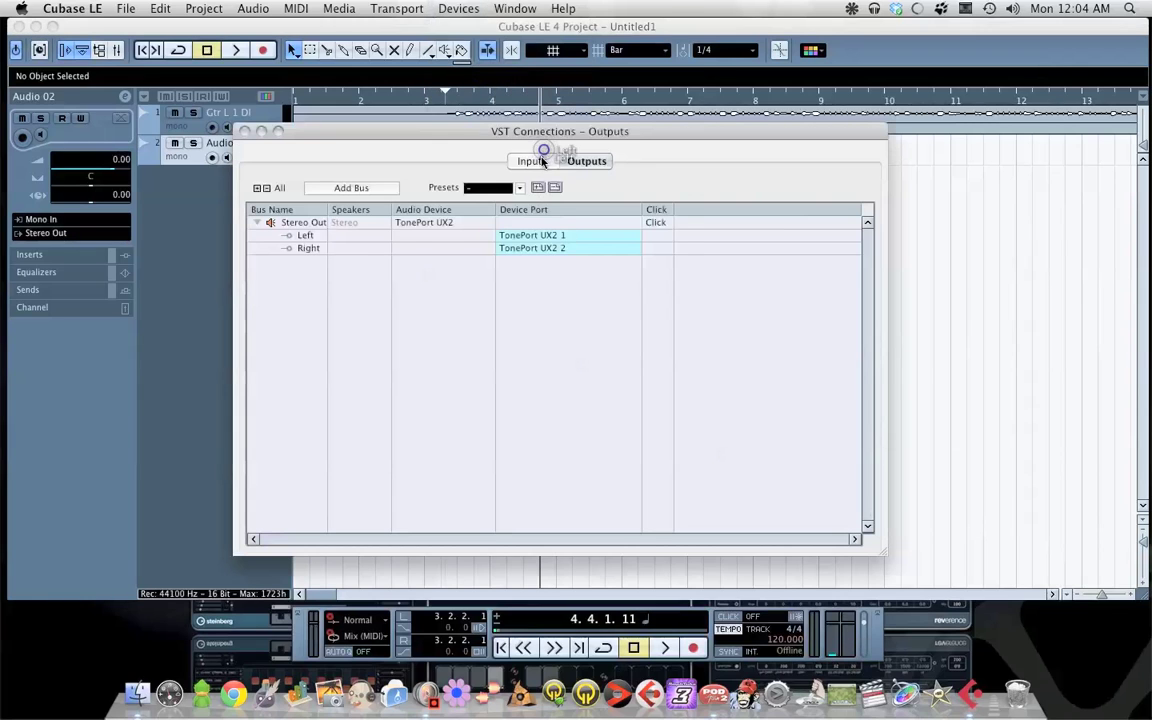
click(490, 187)
click(527, 337)
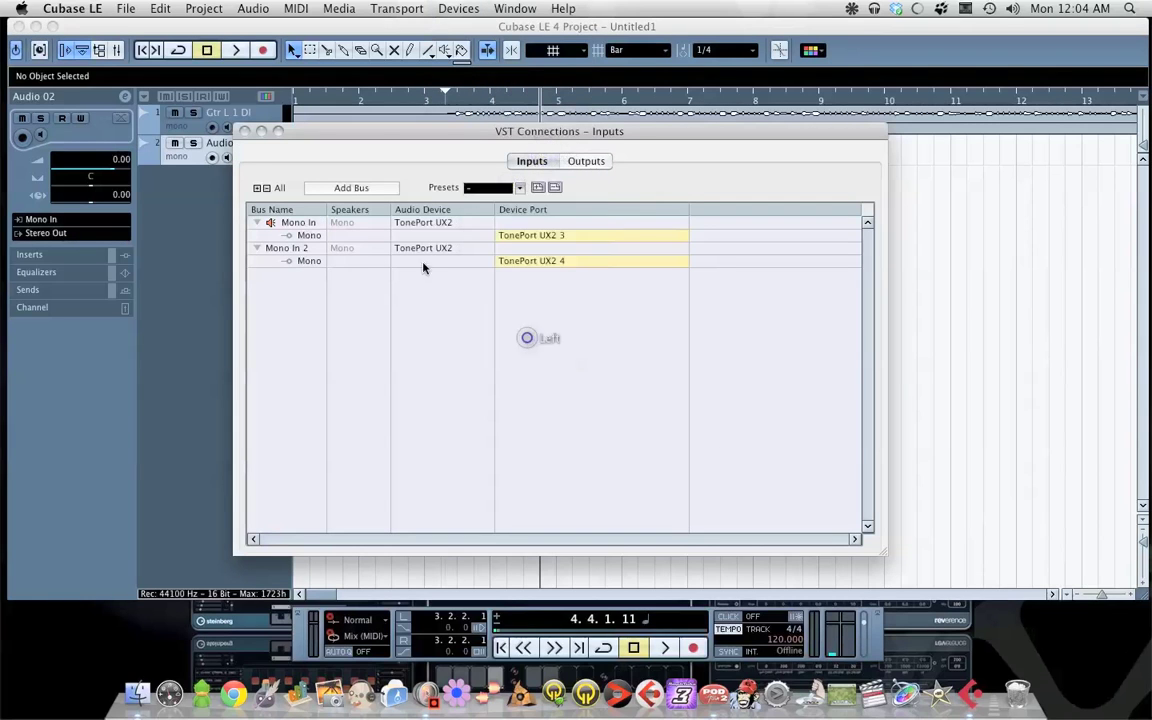
click(244, 131)
click(380, 211)
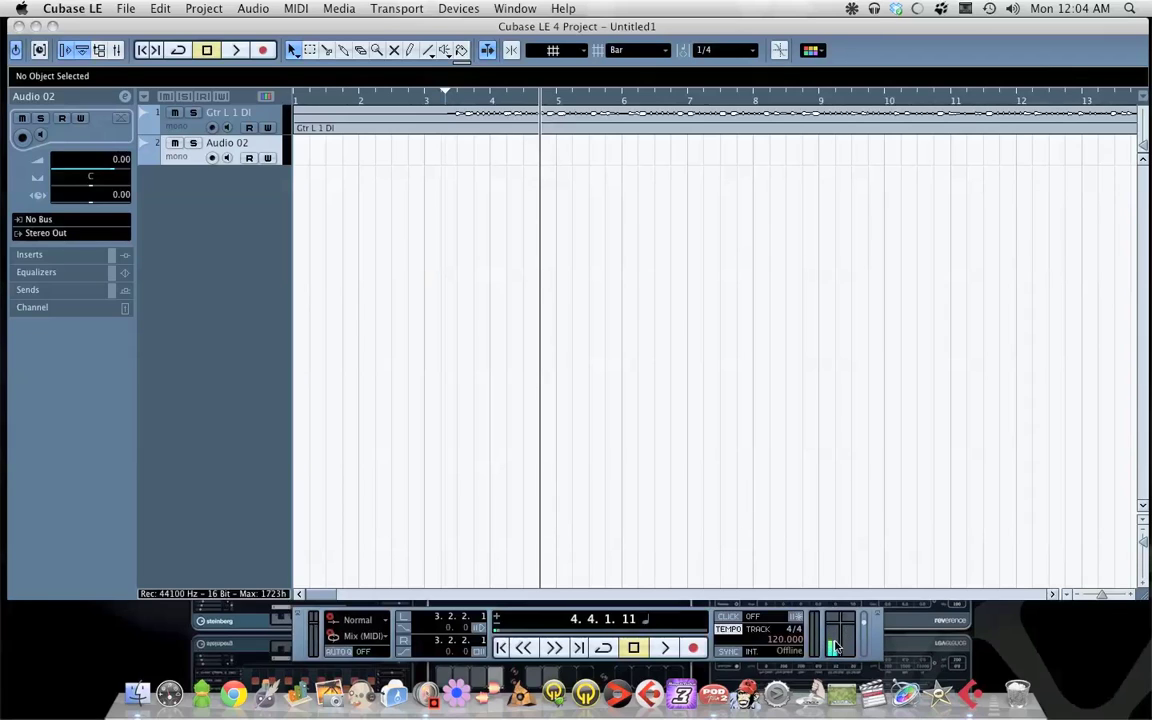
click(712, 419)
click(208, 159)
Open the Add Track options, then cancel without adding another track.
click(205, 9)
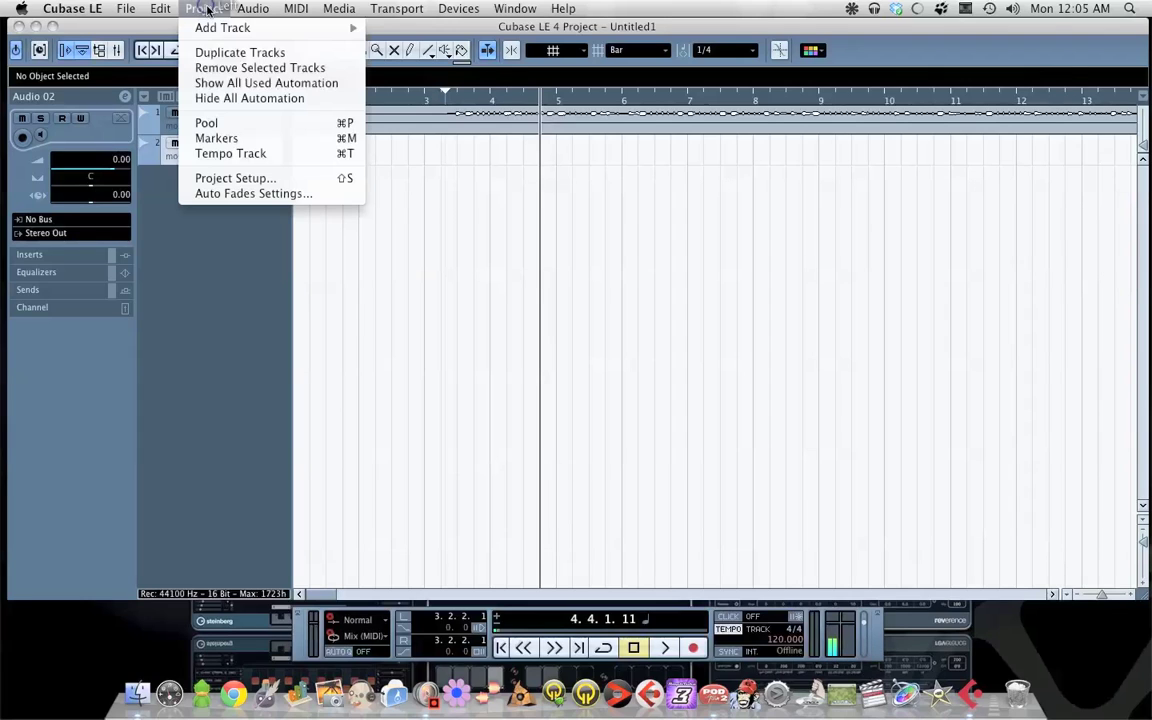
click(283, 281)
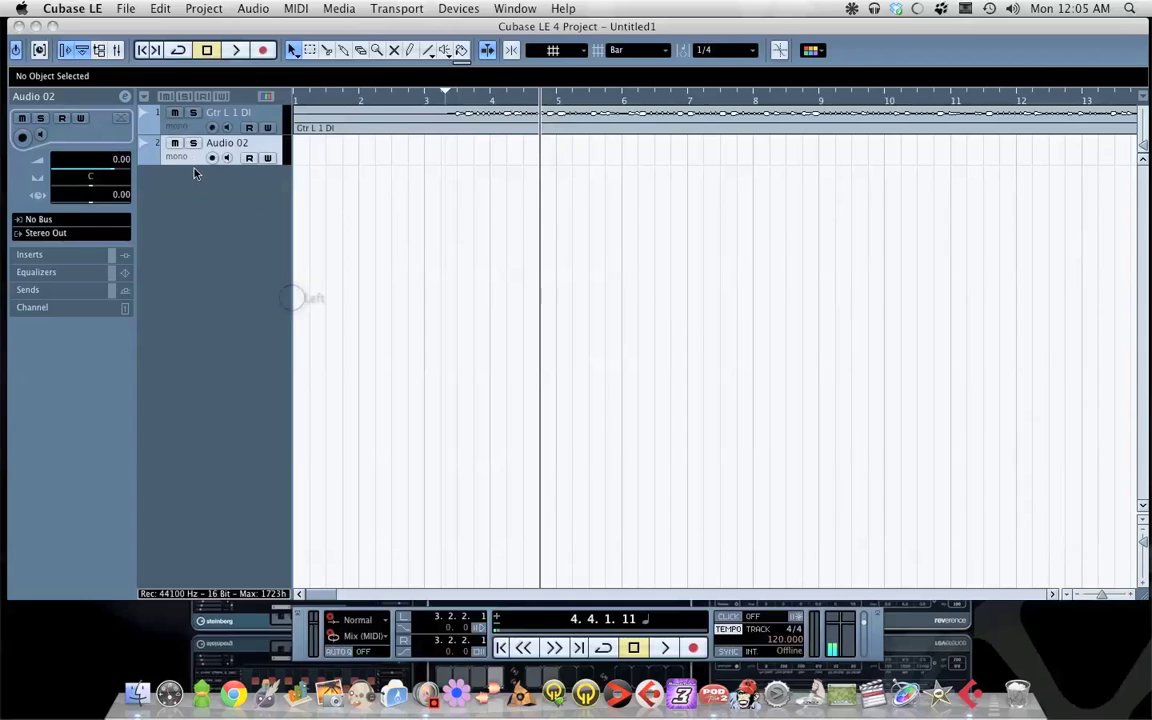
double_click(199, 220)
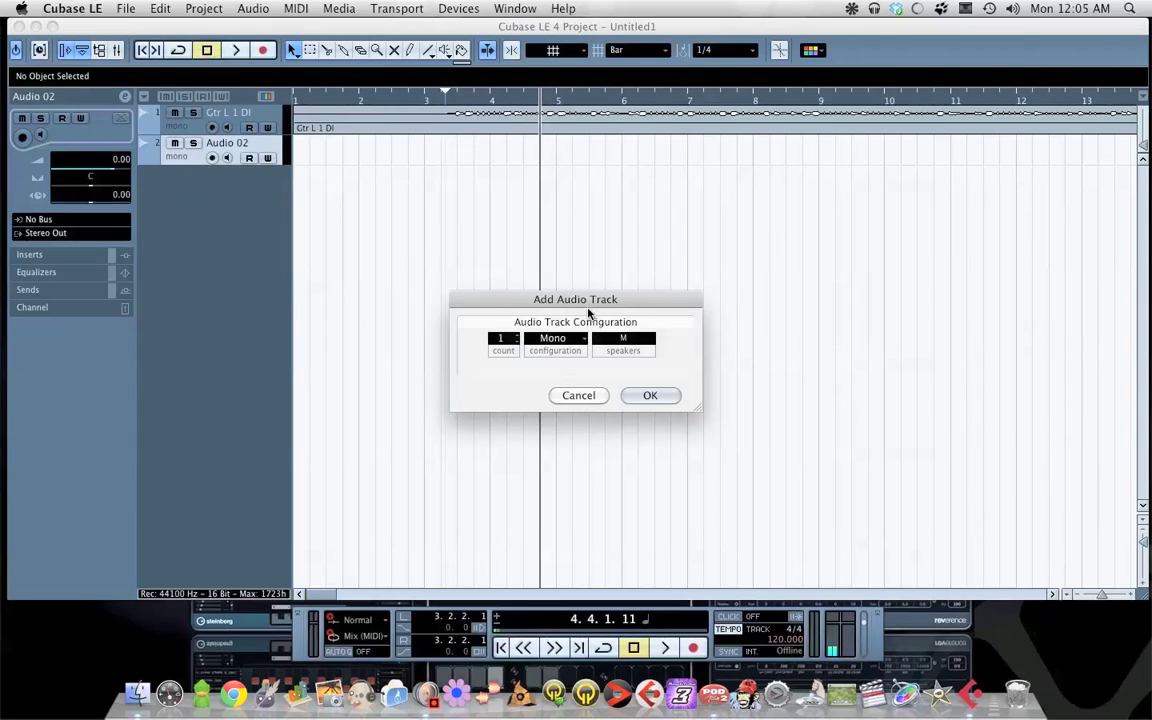
click(578, 395)
Rename the second audio track from Audio 02 to 'voice'.
double_click(220, 147)
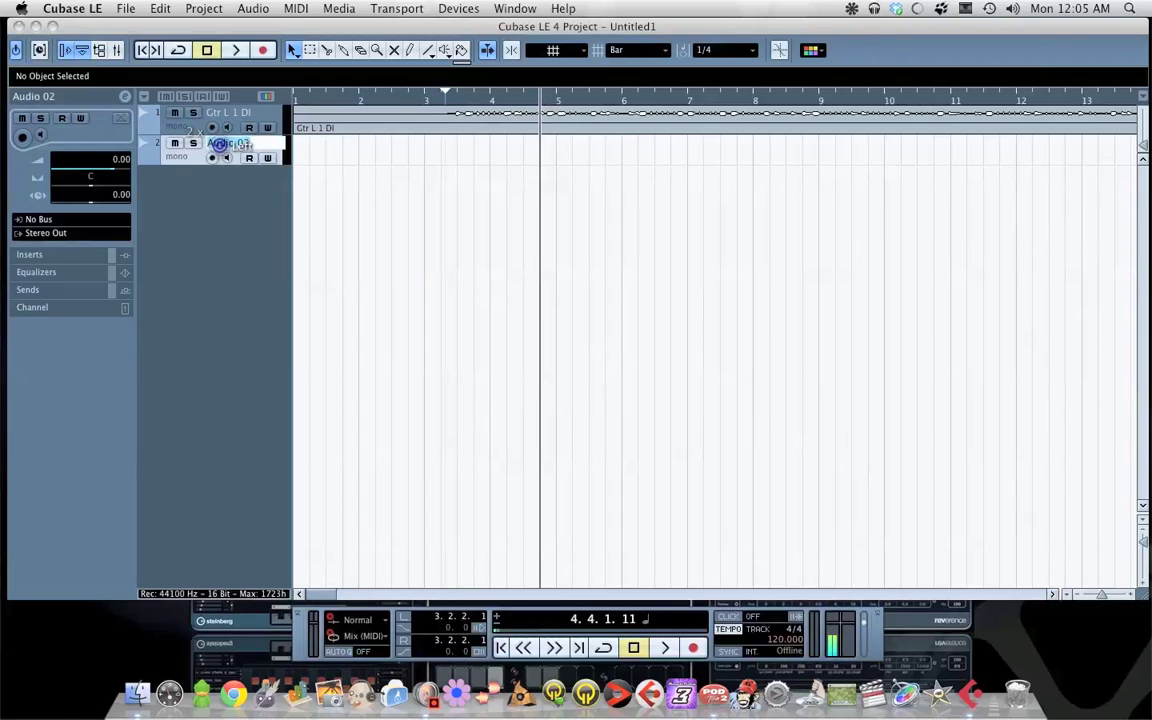
text(voi)
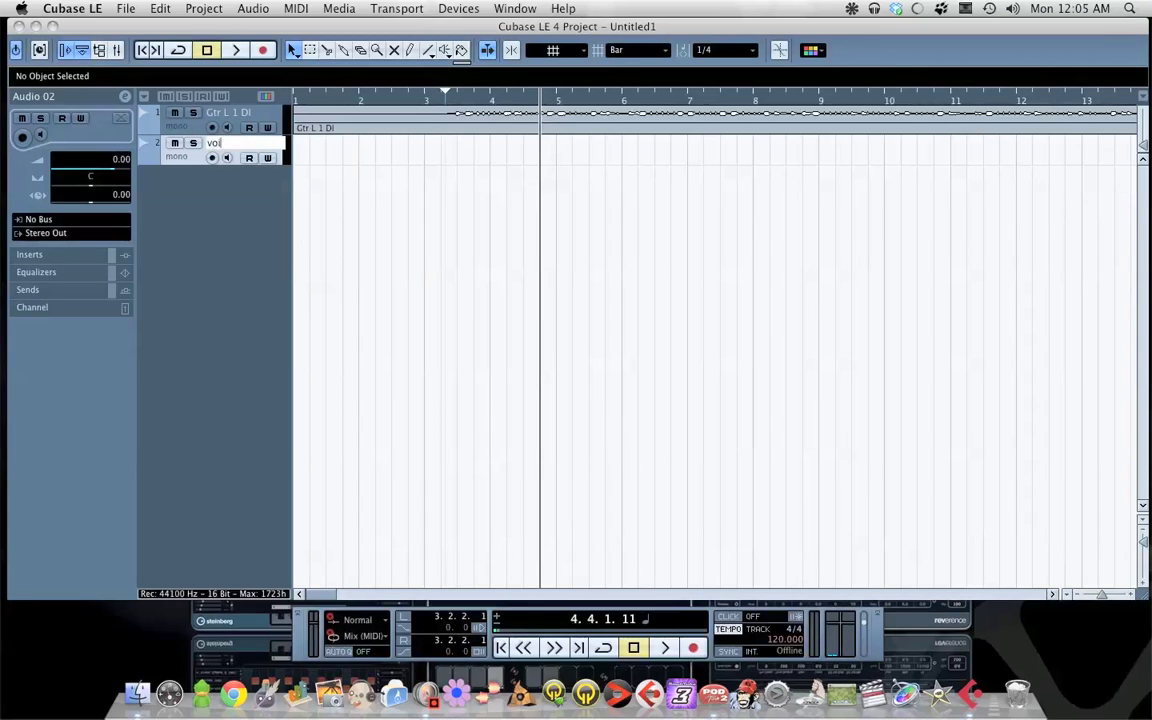
text(ce)
key(Return)
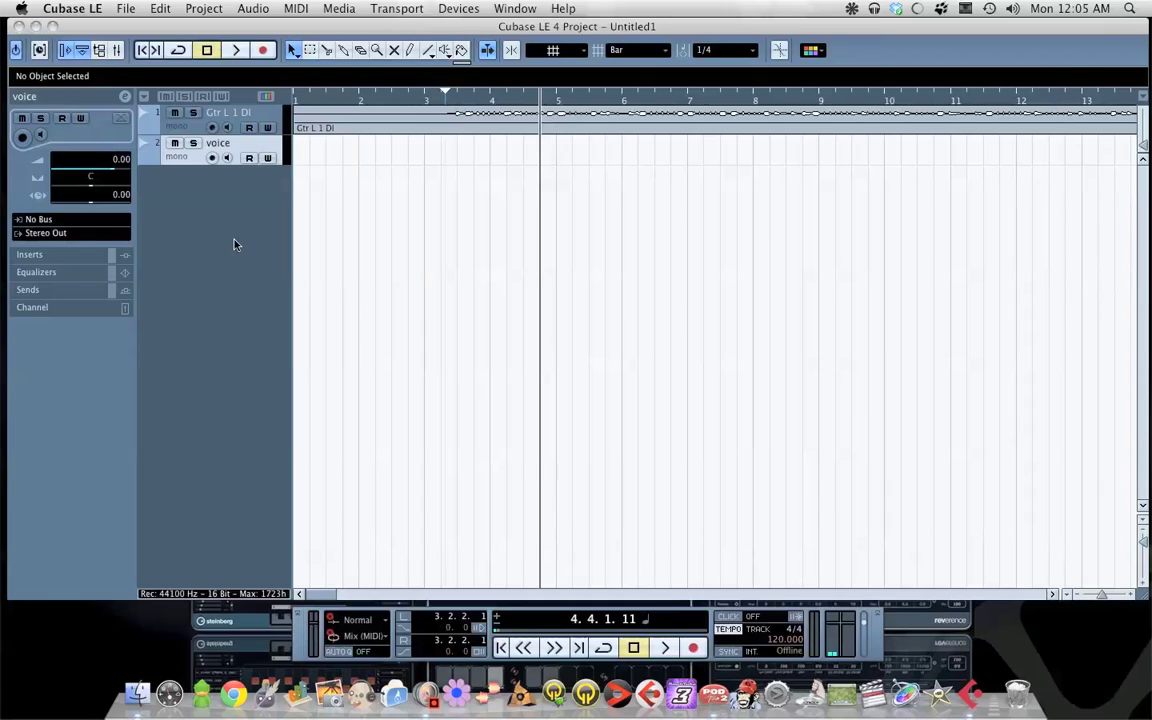
Route the voice track's input to Left - Stereo In, keep output on Stereo Out, and rewind to project start.
click(66, 52)
click(66, 52)
click(55, 219)
mouse_move(110, 258)
click(172, 255)
click(81, 241)
click(185, 242)
click(501, 648)
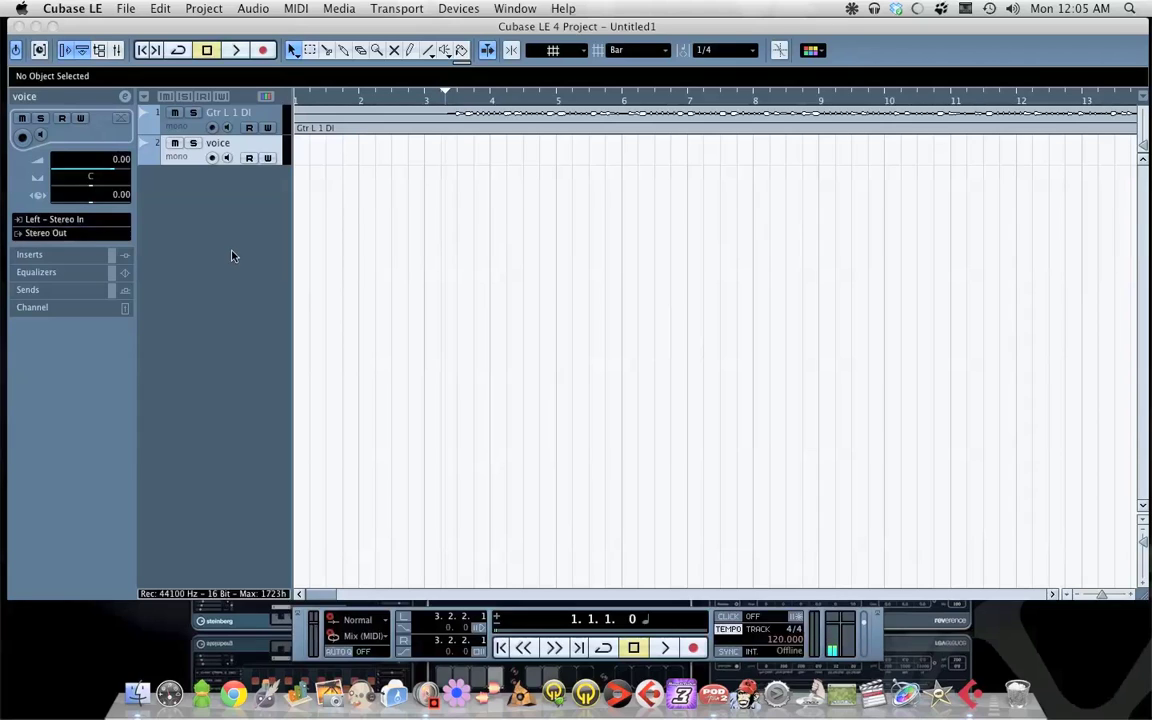
Arm the voice track, record the voice_01 take from bar 1 to 3.4.1.1, and return to start.
click(212, 160)
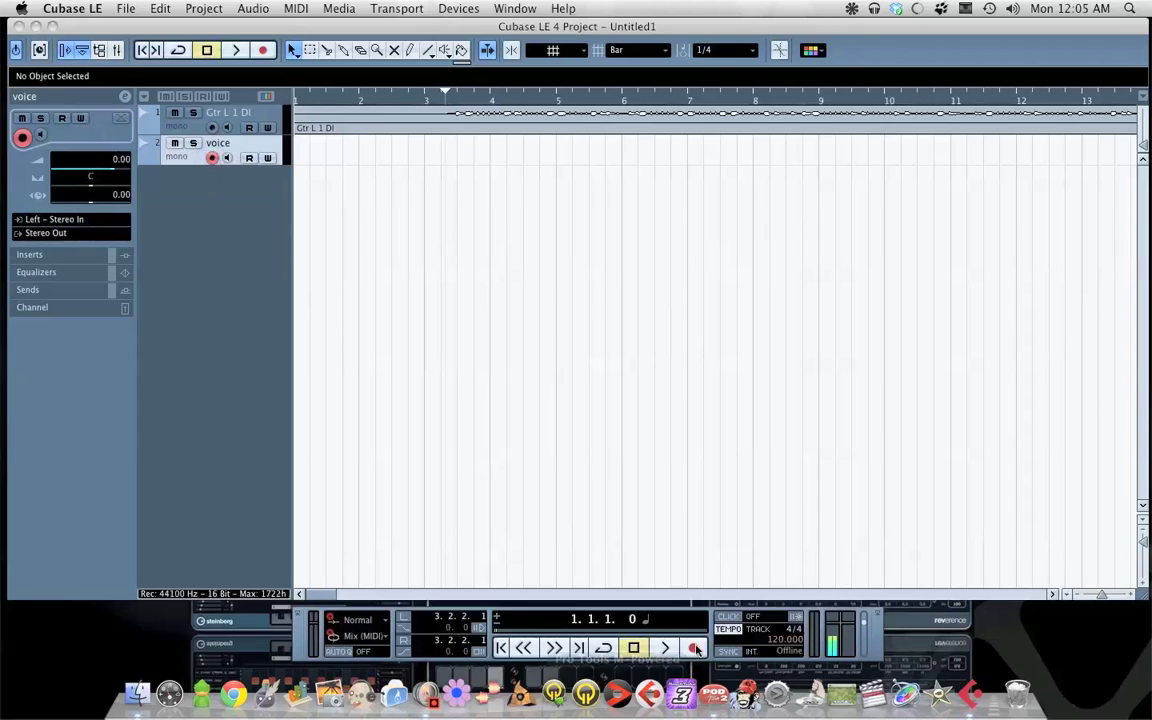
key(KP_Multiply)
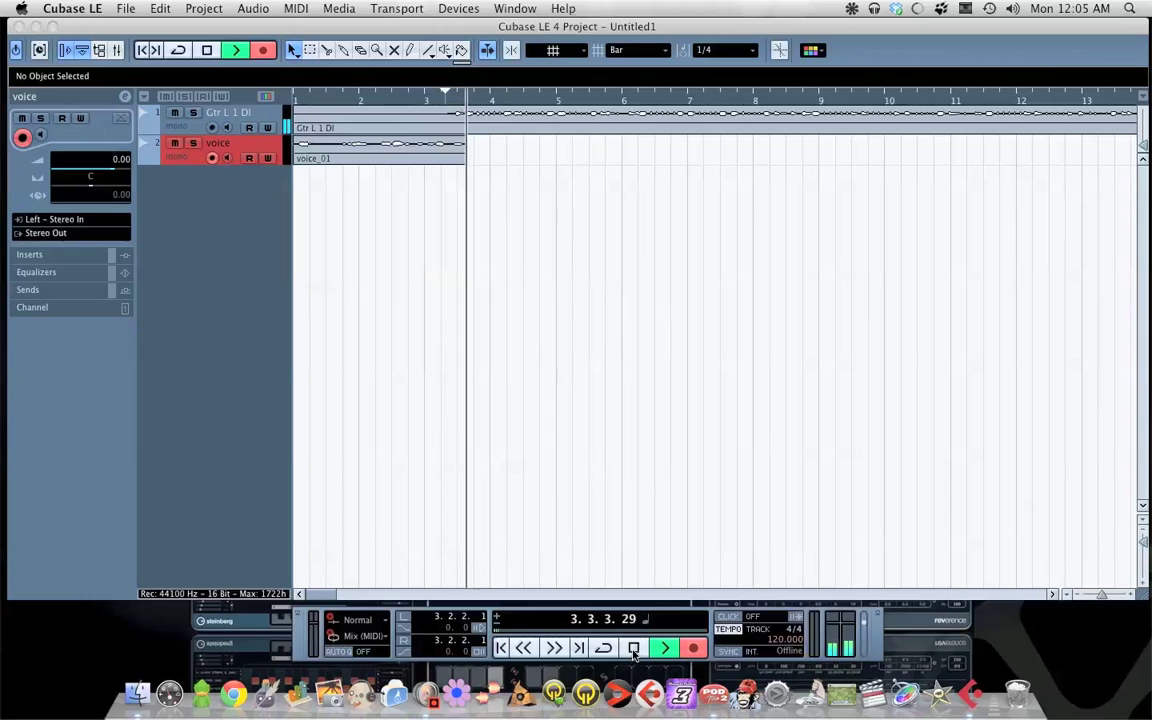
key(space)
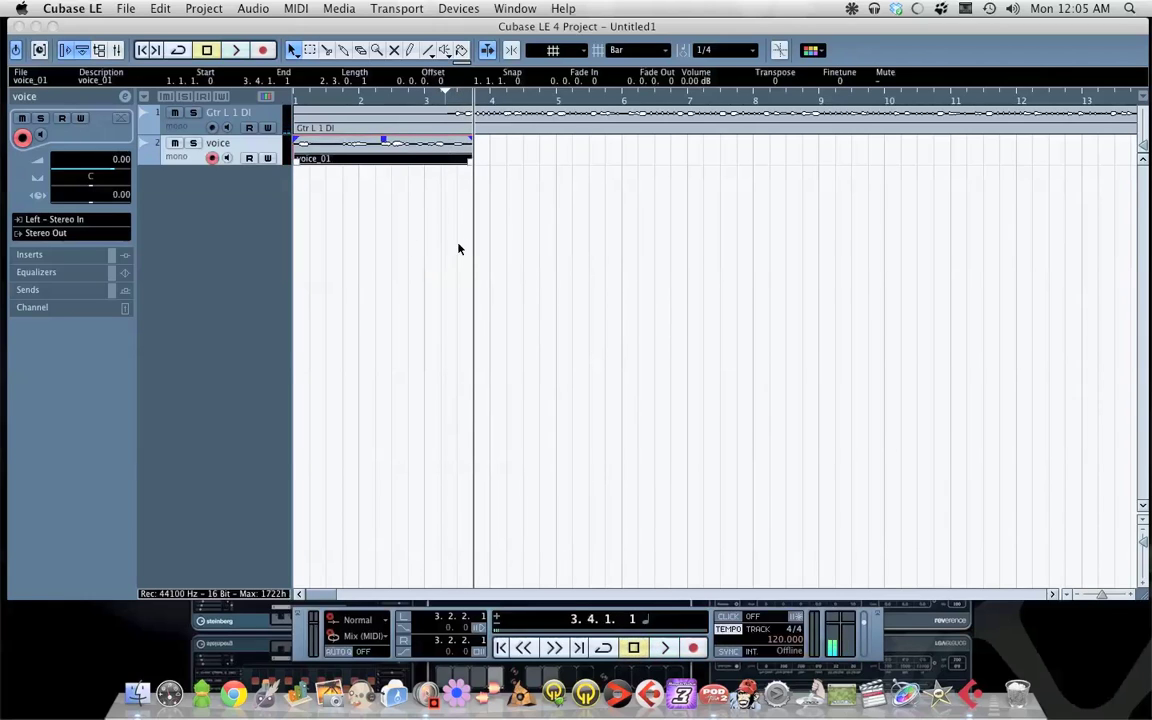
key(KP_Decimal)
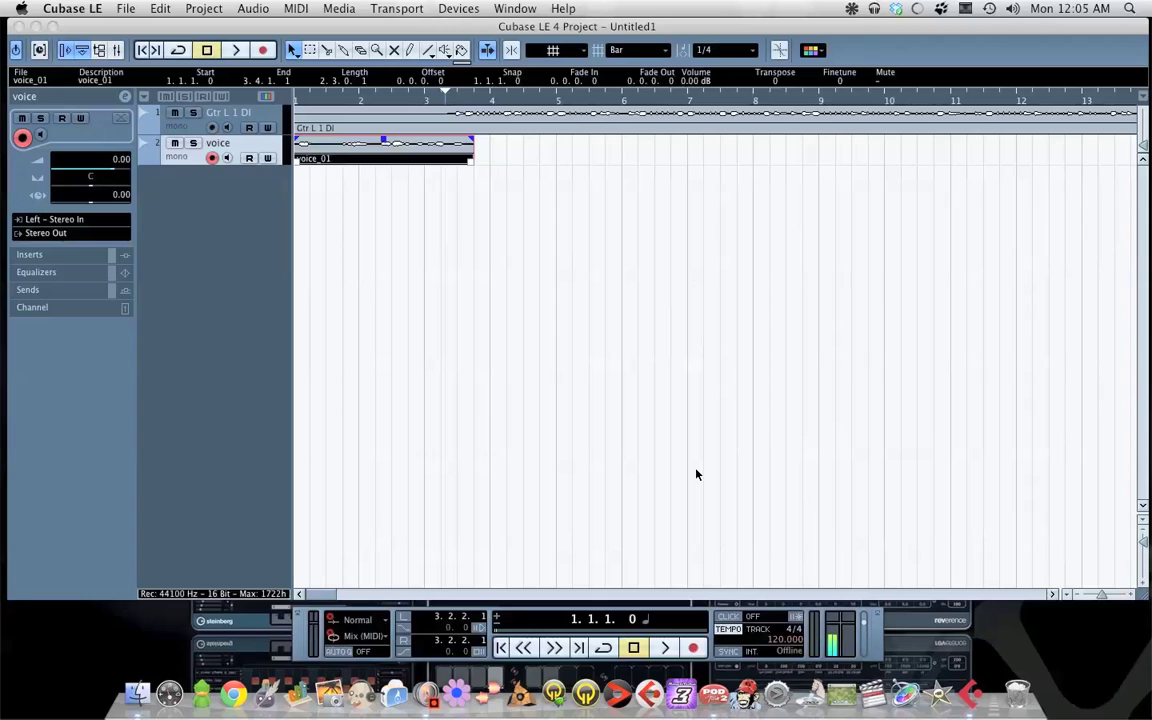
right_click(420, 695)
mouse_move(455, 586)
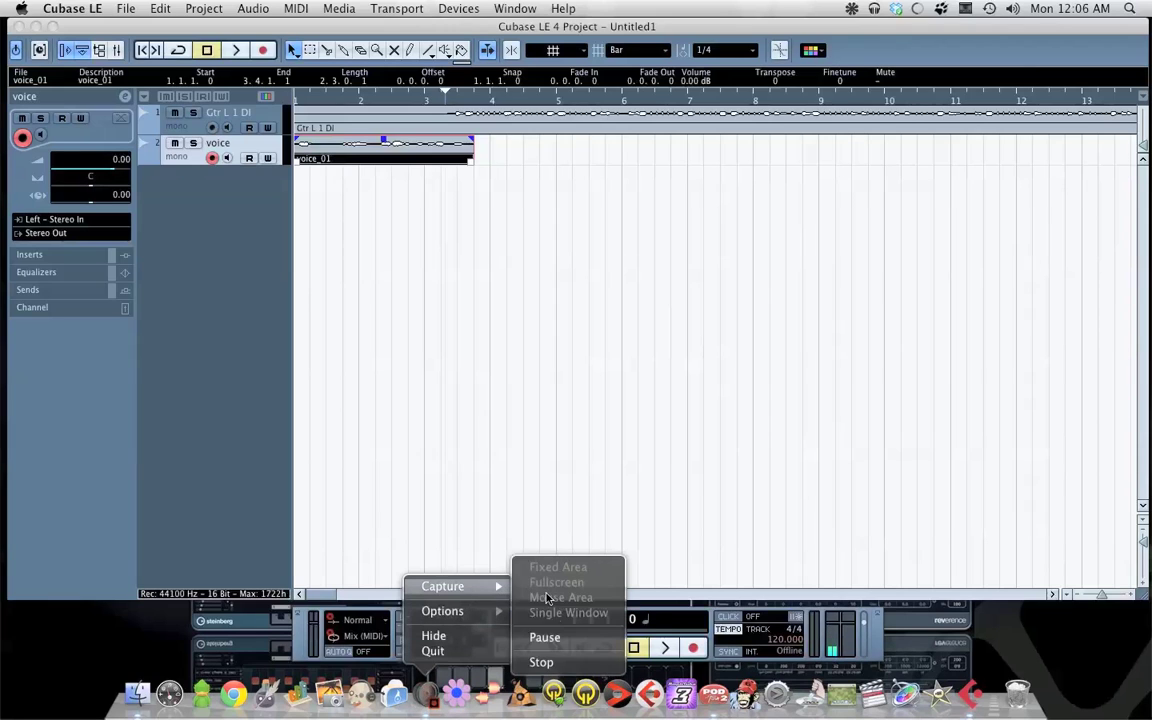